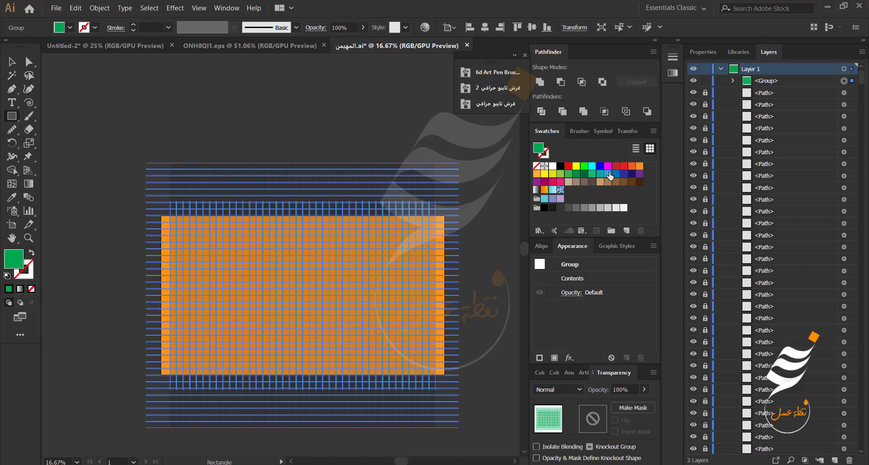
# Using a blue fill, merge grid cells with Shape Builder into a six-cell-tall vertical bar and an equally tall J-shaped stroke beside it.
pyautogui.click(616, 174)
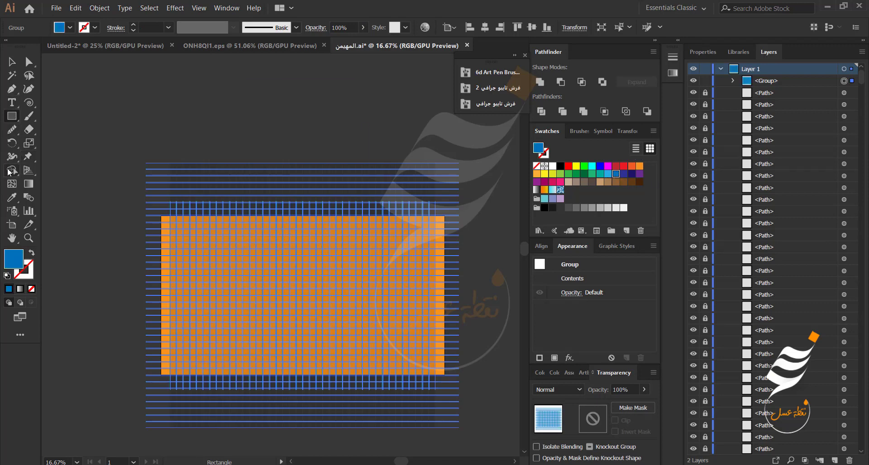
pyautogui.click(10, 172)
pyautogui.scroll(3, 359, 291)
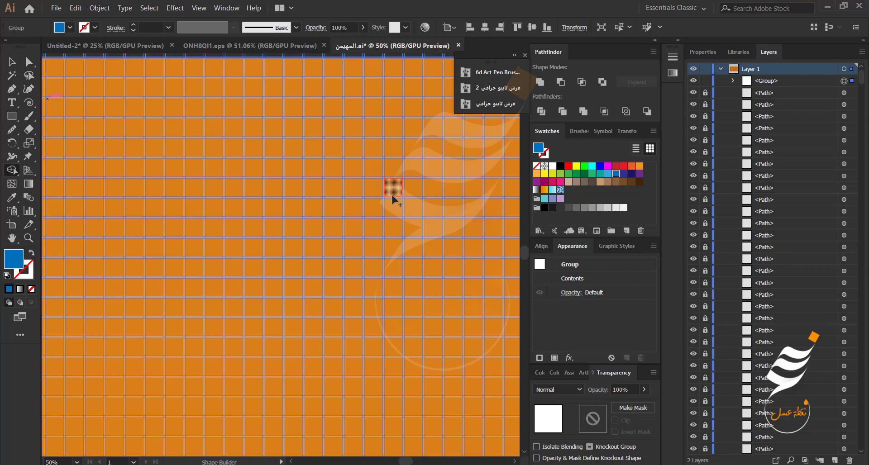
pyautogui.moveTo(392, 195); pyautogui.dragTo(395, 292)
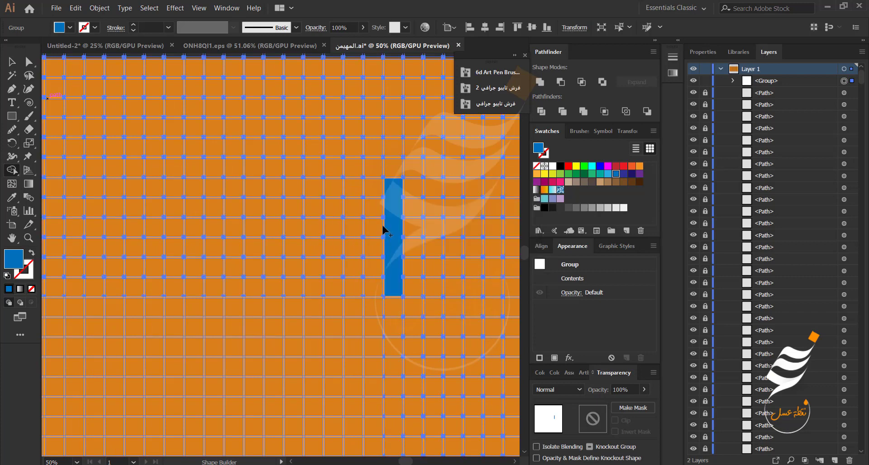
pyautogui.moveTo(368, 190)
pyautogui.mouseDown()
pyautogui.moveTo(373, 285)
pyautogui.moveTo(358, 286)
pyautogui.mouseUp()
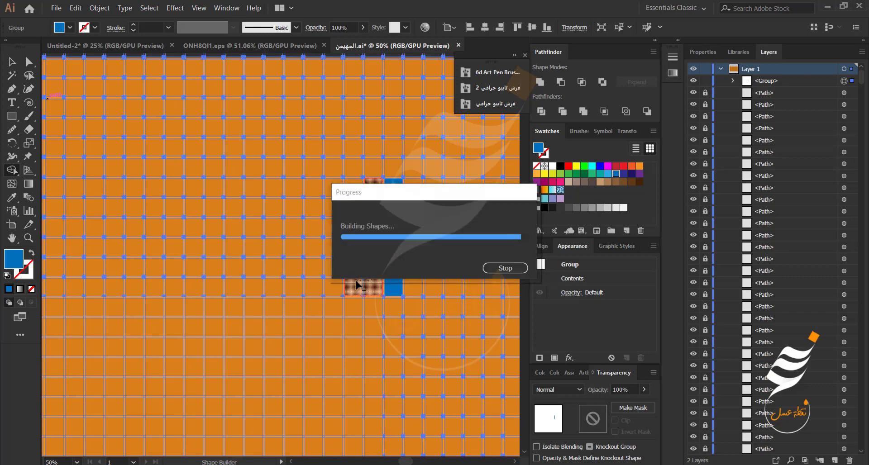
pyautogui.moveTo(354, 247)
pyautogui.mouseDown()
pyautogui.moveTo(337, 265)
pyautogui.moveTo(351, 269)
pyautogui.mouseUp()
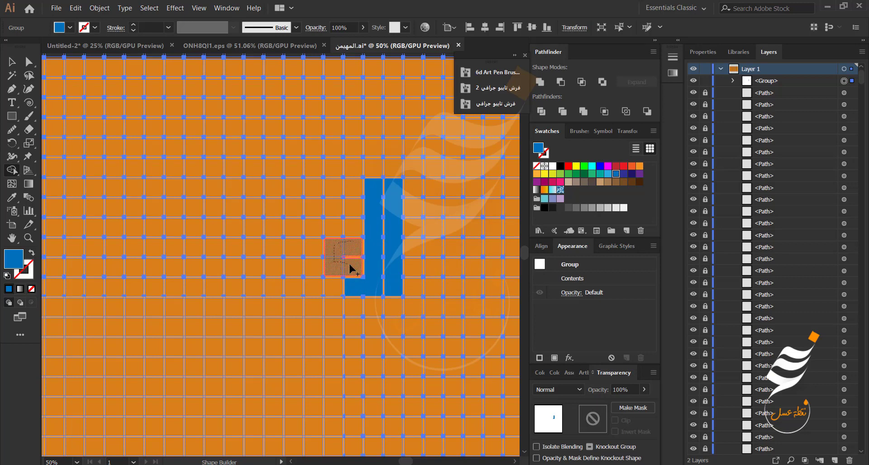
pyautogui.moveTo(350, 265); pyautogui.dragTo(350, 266)
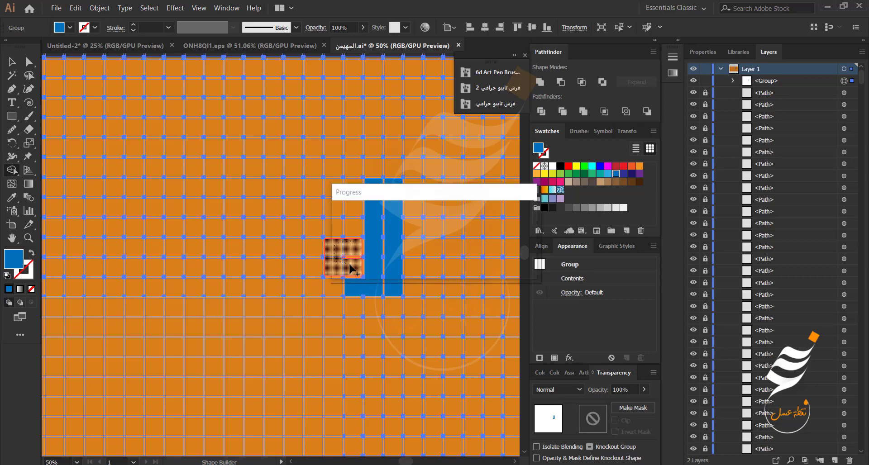
pyautogui.hotkey('ctrl', 'z')
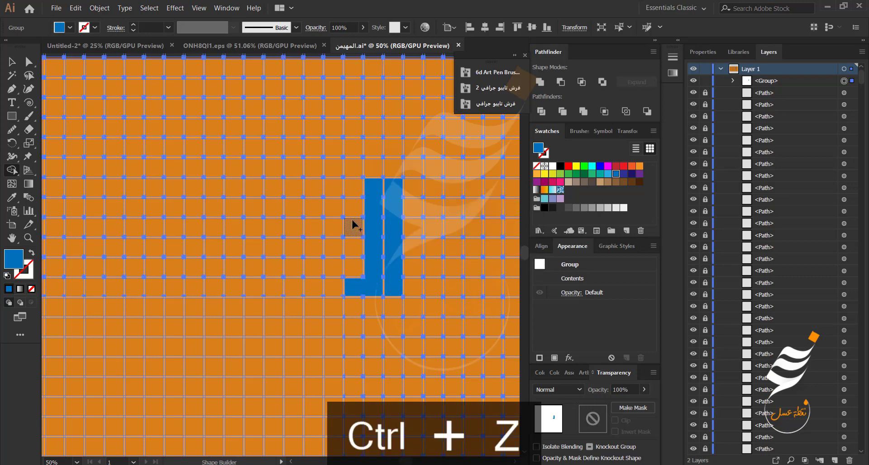
pyautogui.moveTo(353, 214)
pyautogui.mouseDown()
pyautogui.moveTo(342, 188)
pyautogui.moveTo(338, 260)
pyautogui.moveTo(356, 260)
pyautogui.moveTo(355, 238)
pyautogui.mouseUp()
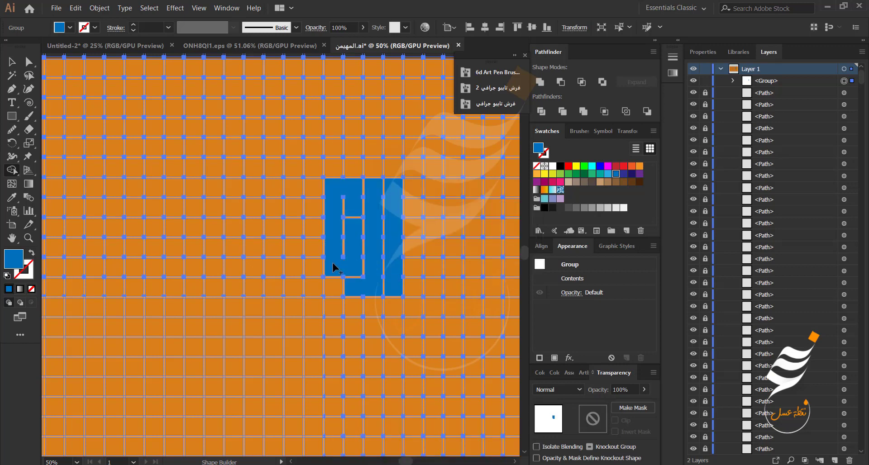
pyautogui.moveTo(335, 268)
pyautogui.mouseDown()
pyautogui.moveTo(349, 285)
pyautogui.moveTo(310, 279)
pyautogui.mouseUp()
pyautogui.press('v')
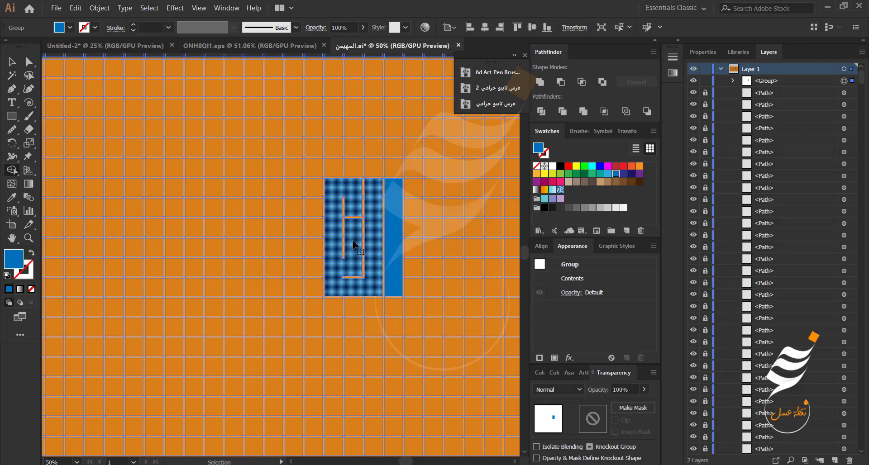
pyautogui.hotkey('ctrl', 'z')
pyautogui.hotkey('ctrl', 'z')
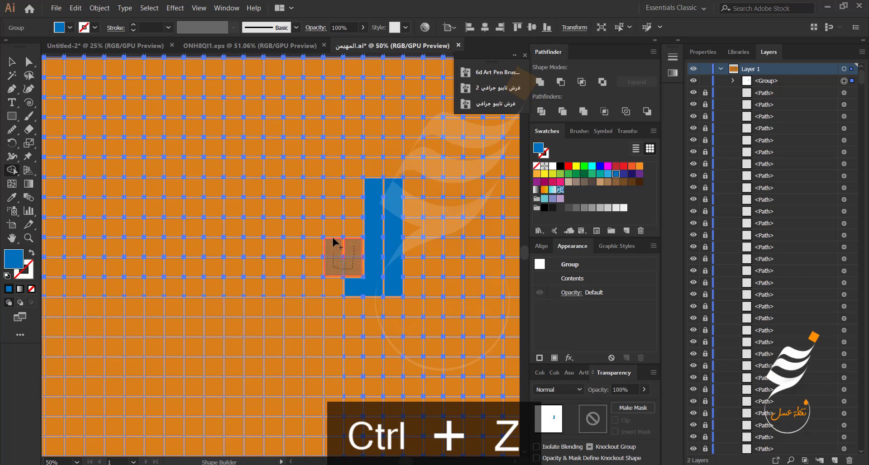
# Build a five-cell-tall loop with an open centre cell, merge it with the J-shaped stroke, and fill a single cell beside it.
pyautogui.moveTo(334, 242)
pyautogui.mouseDown()
pyautogui.moveTo(336, 194)
pyautogui.moveTo(355, 194)
pyautogui.moveTo(354, 224)
pyautogui.mouseUp()
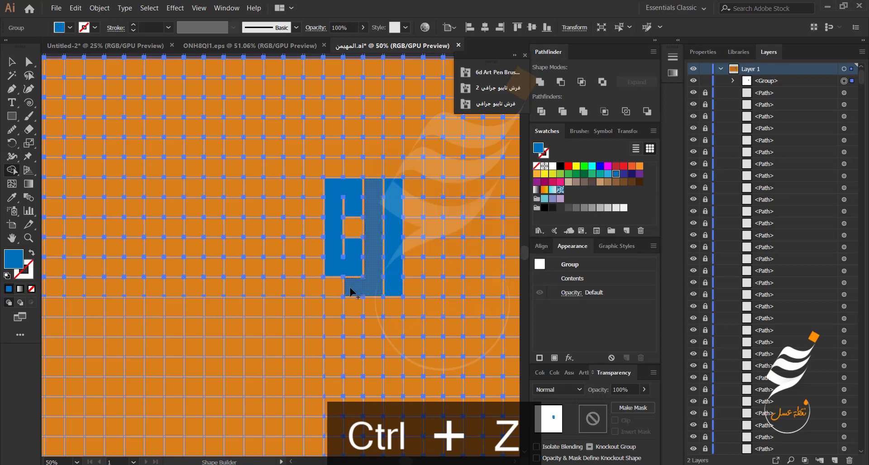
pyautogui.click(351, 290)
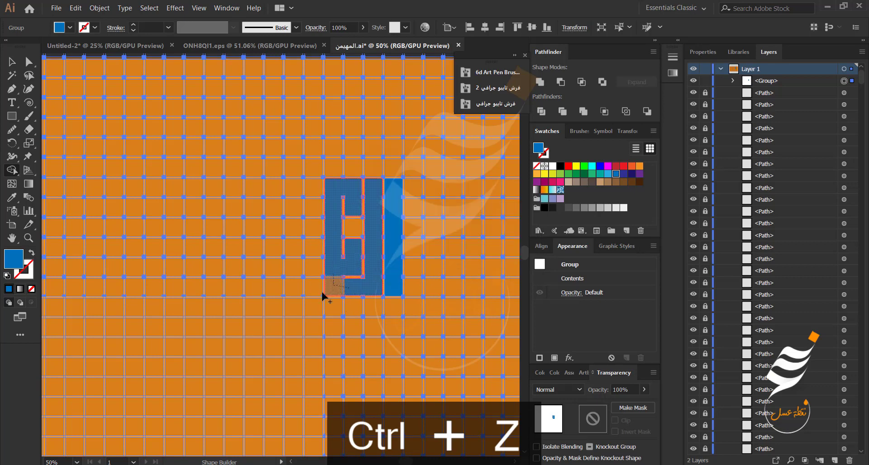
pyautogui.click(314, 229)
pyautogui.moveTo(315, 247)
pyautogui.mouseDown()
pyautogui.moveTo(318, 279)
pyautogui.moveTo(309, 287)
pyautogui.moveTo(235, 291)
pyautogui.mouseUp()
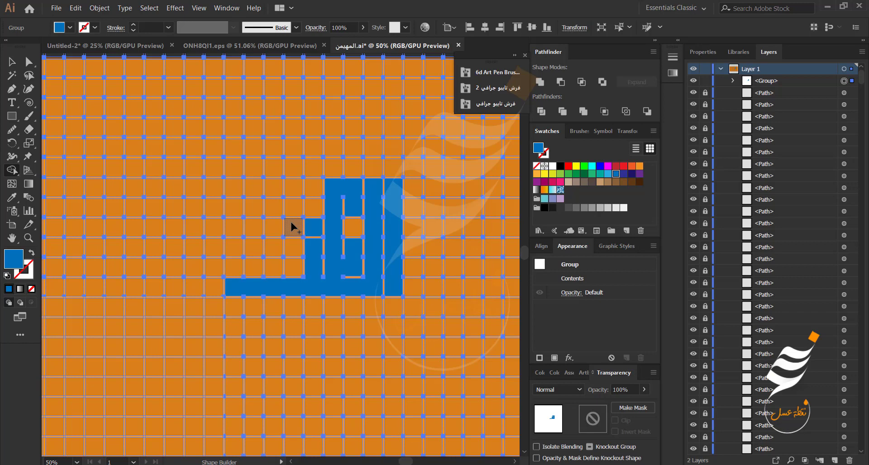
pyautogui.moveTo(292, 227)
pyautogui.mouseDown()
pyautogui.moveTo(281, 250)
pyautogui.moveTo(258, 249)
pyautogui.moveTo(258, 234)
pyautogui.moveTo(253, 269)
pyautogui.moveTo(236, 270)
pyautogui.mouseUp()
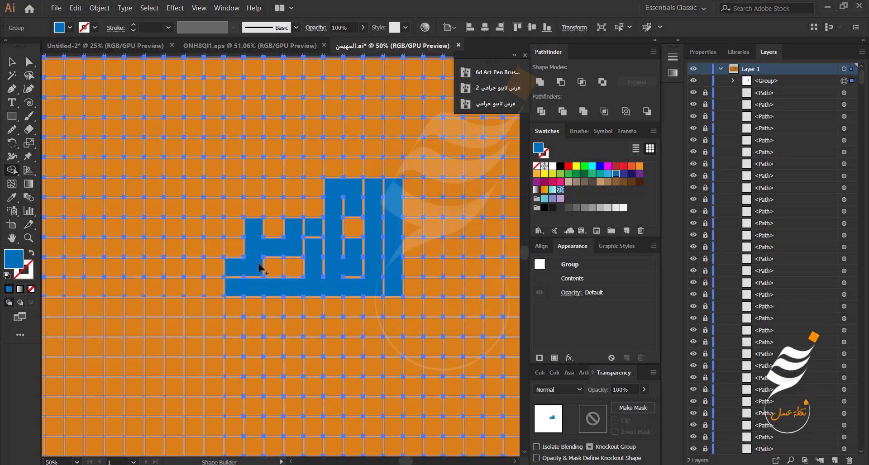
pyautogui.click(252, 208)
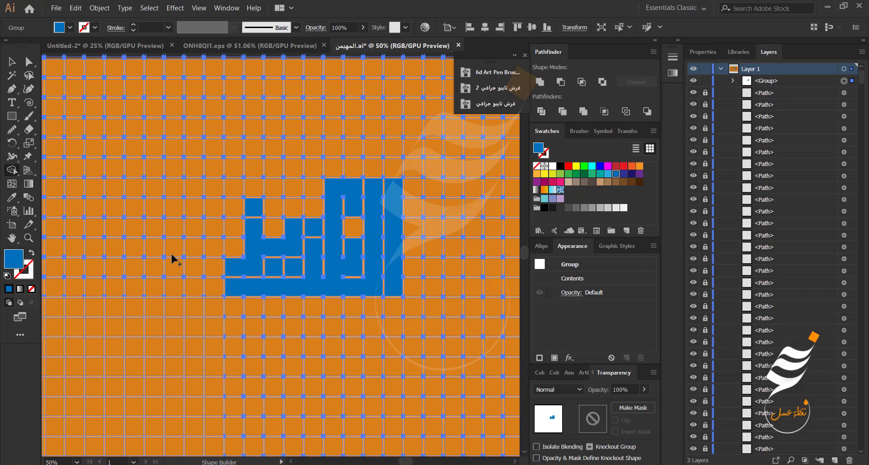
pyautogui.moveTo(256, 290); pyautogui.dragTo(314, 282)
pyautogui.hotkey('ctrl', 'z')
pyautogui.hotkey('ctrl', 'z')
pyautogui.hotkey('ctrl', 'z')
pyautogui.hotkey('ctrl', 'z')
pyautogui.hotkey('ctrl', 'z')
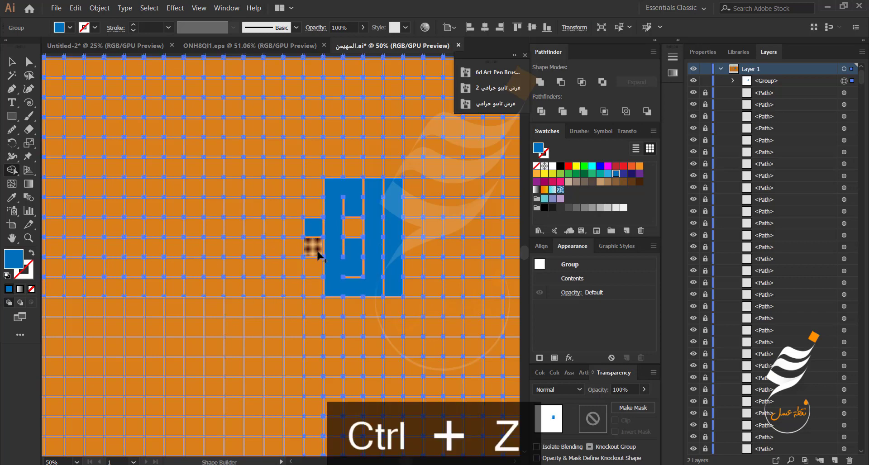
# Build an L-shaped stroke with a five-cell base one row below the loop, add the stepped letter inside it, and fill its dot cells.
pyautogui.moveTo(318, 252)
pyautogui.mouseDown()
pyautogui.moveTo(313, 303)
pyautogui.moveTo(238, 308)
pyautogui.mouseUp()
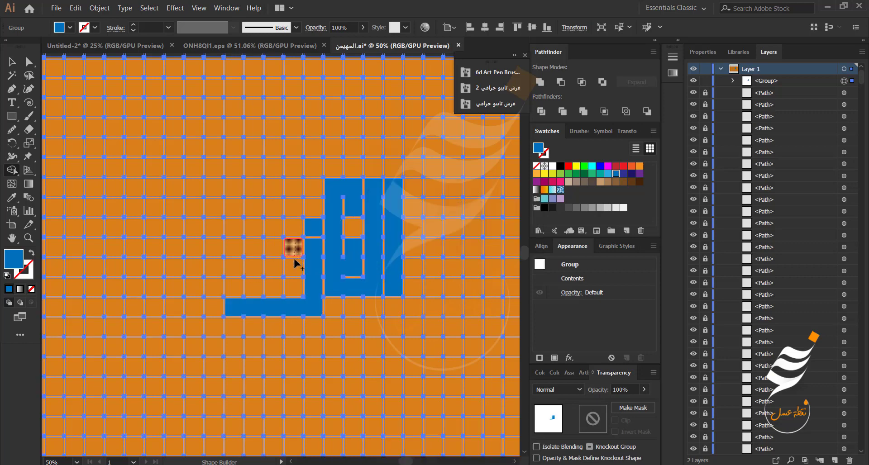
pyautogui.moveTo(295, 260)
pyautogui.mouseDown()
pyautogui.moveTo(254, 272)
pyautogui.moveTo(254, 248)
pyautogui.moveTo(254, 287)
pyautogui.moveTo(242, 292)
pyautogui.mouseUp()
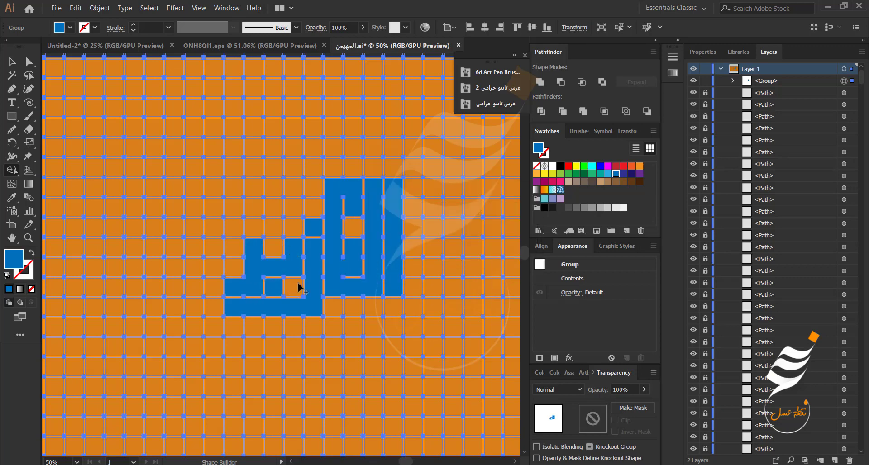
pyautogui.click(254, 229)
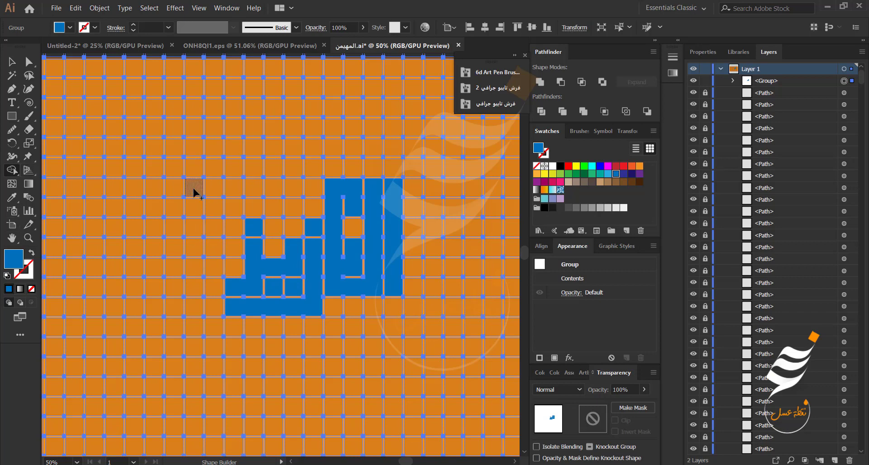
# Merge empty grid cells into a rectangular spiral six cells wide and four high, plus a three-by-three-cell spiral below it.
pyautogui.scroll(1, 199, 152)
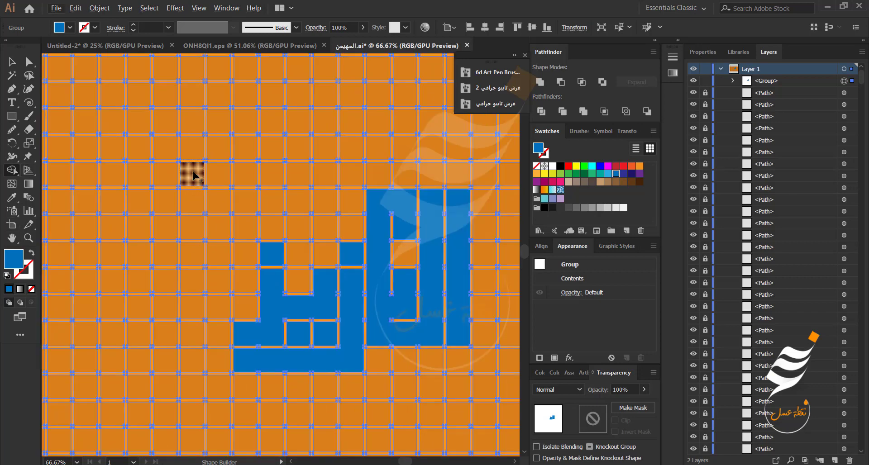
pyautogui.scroll(-1, 124, 179)
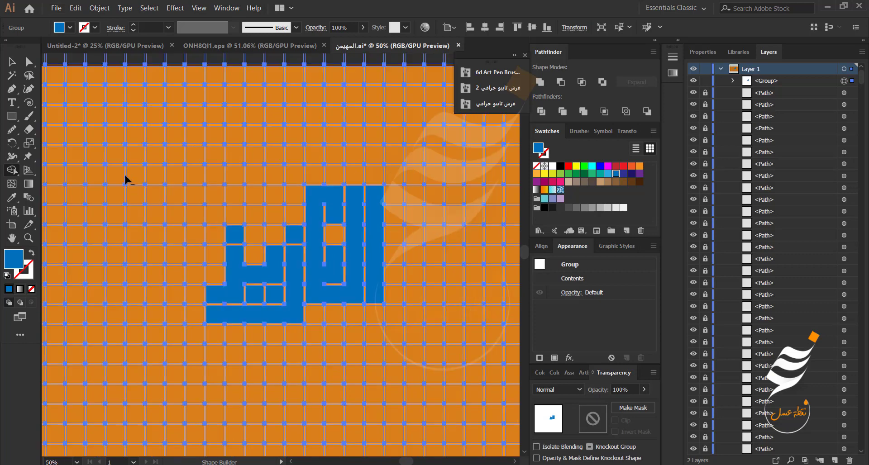
pyautogui.moveTo(125, 178); pyautogui.dragTo(248, 198)
pyautogui.moveTo(176, 262)
pyautogui.mouseDown()
pyautogui.moveTo(177, 199)
pyautogui.moveTo(274, 203)
pyautogui.moveTo(271, 260)
pyautogui.moveTo(206, 261)
pyautogui.moveTo(207, 219)
pyautogui.moveTo(246, 218)
pyautogui.moveTo(256, 229)
pyautogui.moveTo(246, 239)
pyautogui.moveTo(220, 241)
pyautogui.mouseUp()
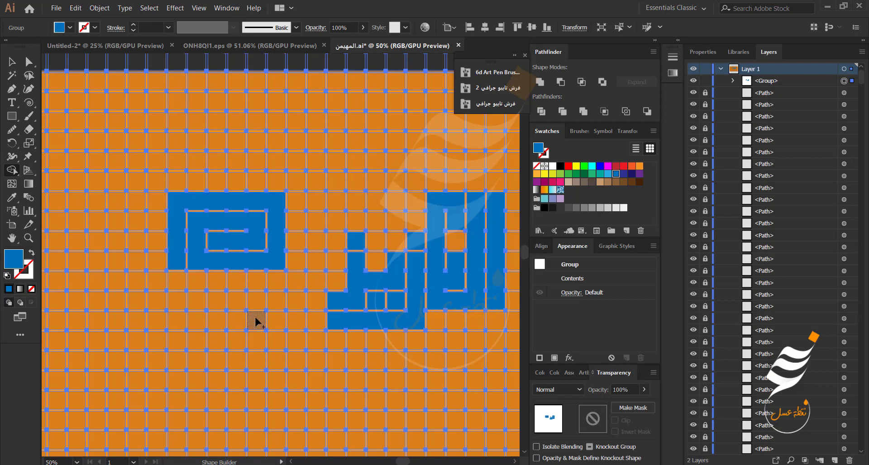
pyautogui.moveTo(217, 320)
pyautogui.mouseDown()
pyautogui.moveTo(259, 322)
pyautogui.moveTo(248, 364)
pyautogui.moveTo(217, 355)
pyautogui.moveTo(233, 343)
pyautogui.mouseUp()
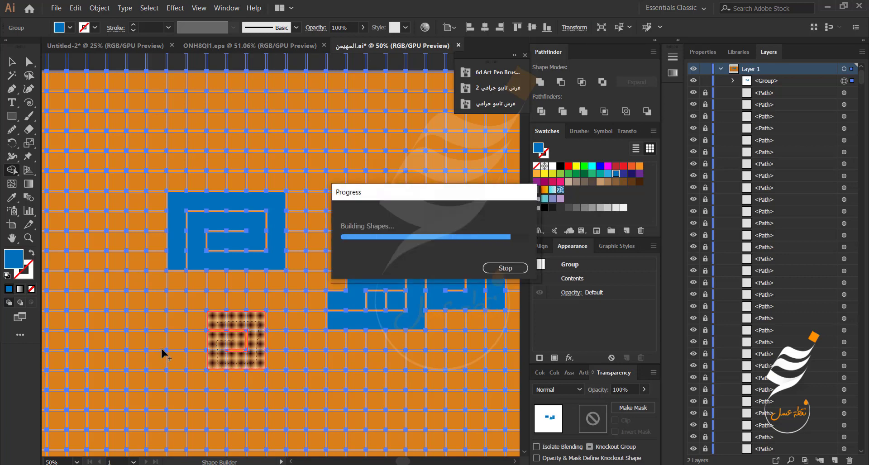
pyautogui.hotkey('ctrl', '-')
pyautogui.hotkey('ctrl', '-')
pyautogui.hotkey('ctrl', '-')
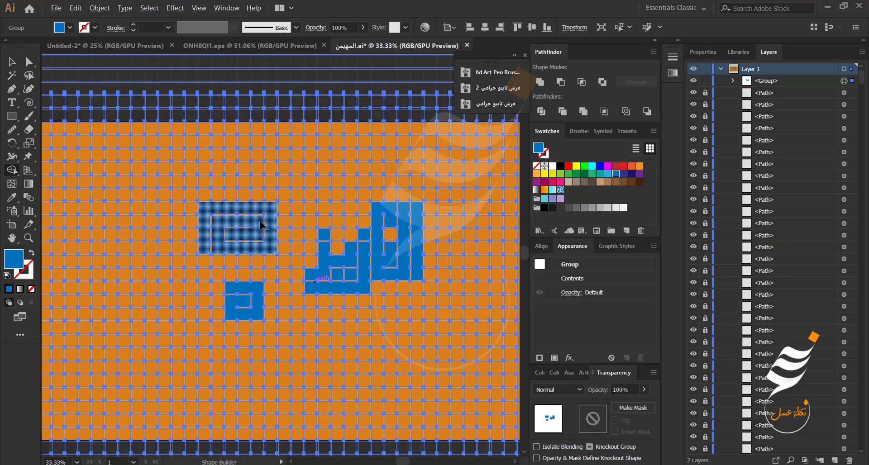
pyautogui.press('v')
pyautogui.rightClick(262, 174)
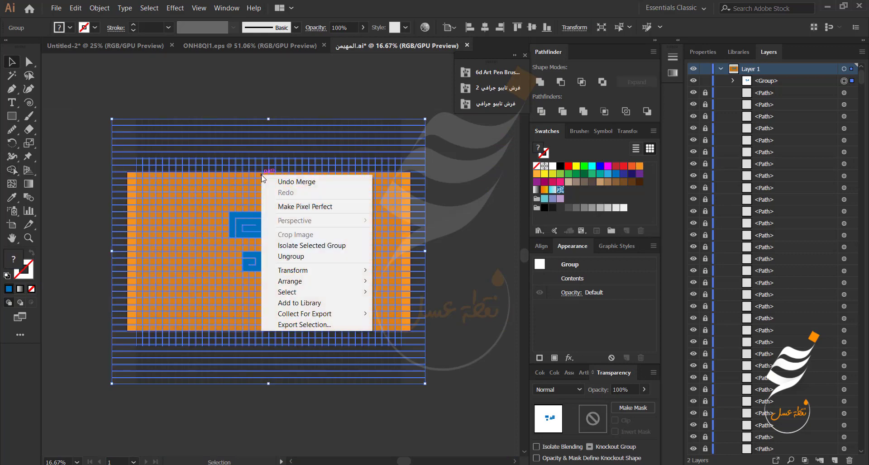
pyautogui.click(304, 259)
pyautogui.hotkey('ctrl', '+')
pyautogui.hotkey('ctrl', '+')
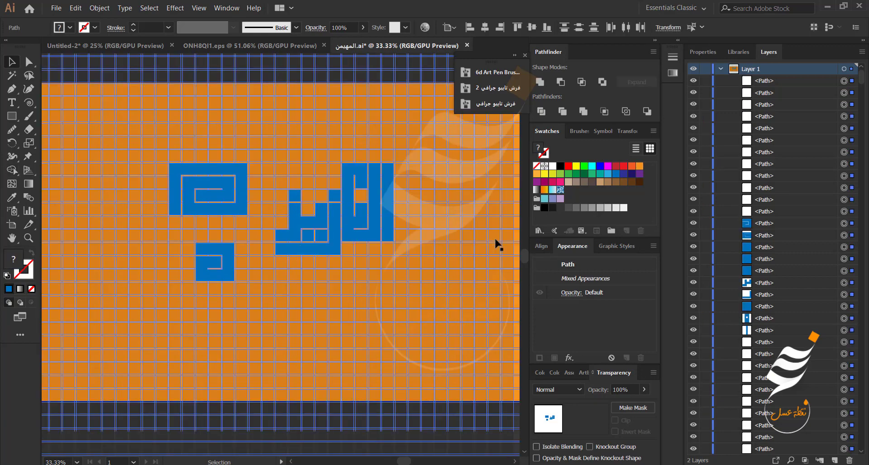
pyautogui.hotkey('ctrl', '-')
pyautogui.hotkey('ctrl', '-')
pyautogui.hotkey('ctrl', '+')
pyautogui.hotkey('ctrl', '+')
pyautogui.hotkey('ctrl', '+')
pyautogui.click(361, 256)
pyautogui.click(355, 209)
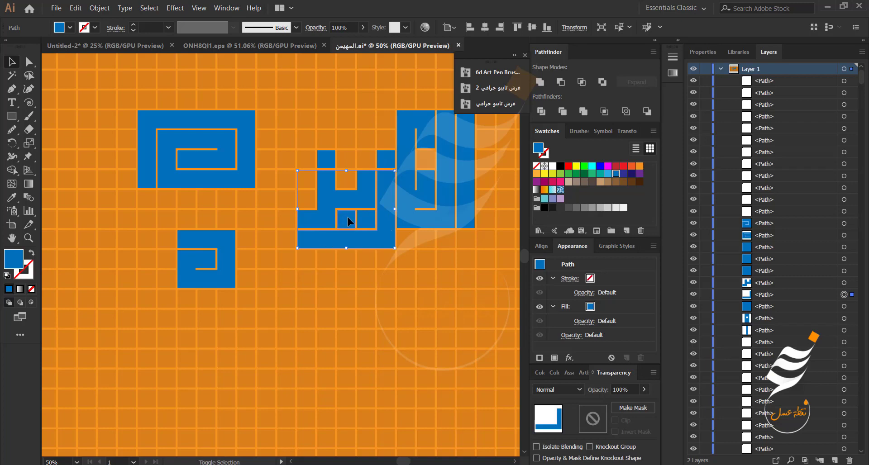
pyautogui.keyDown('shift'); pyautogui.click(337, 208); pyautogui.keyUp('shift')
pyautogui.keyDown('shift'); pyautogui.click(328, 200); pyautogui.keyUp('shift')
pyautogui.keyDown('shift'); pyautogui.click(328, 165); pyautogui.keyUp('shift')
pyautogui.keyDown('shift'); pyautogui.click(386, 159); pyautogui.keyUp('shift')
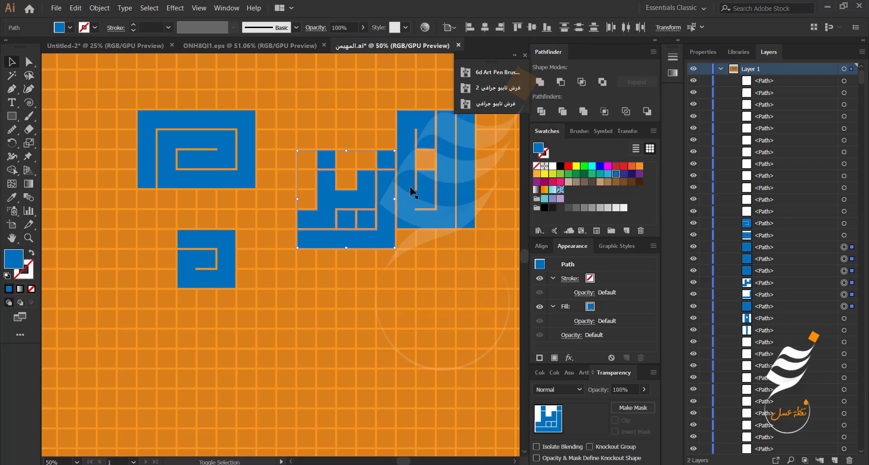
pyautogui.hotkey('ctrl', 'z')
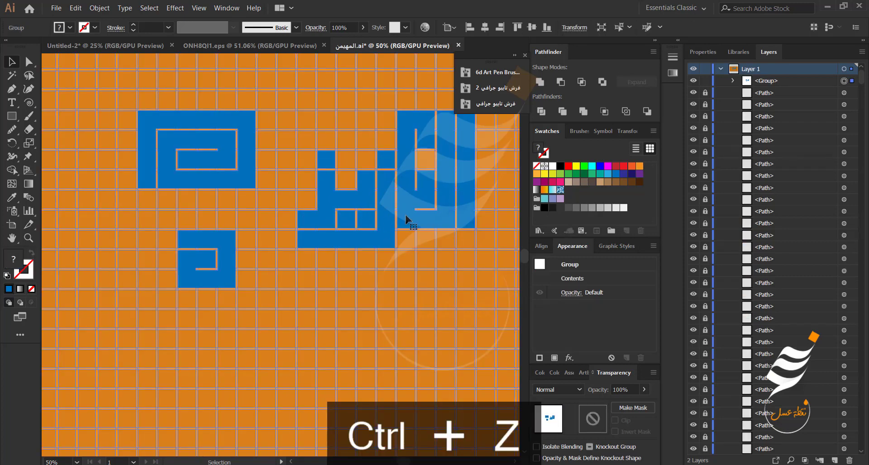
# Merge the L-shaped base stroke with the adjoining looped letter using Shape Builder, and ungroup the whole grid artwork.
pyautogui.hotkey('shift', 'm')
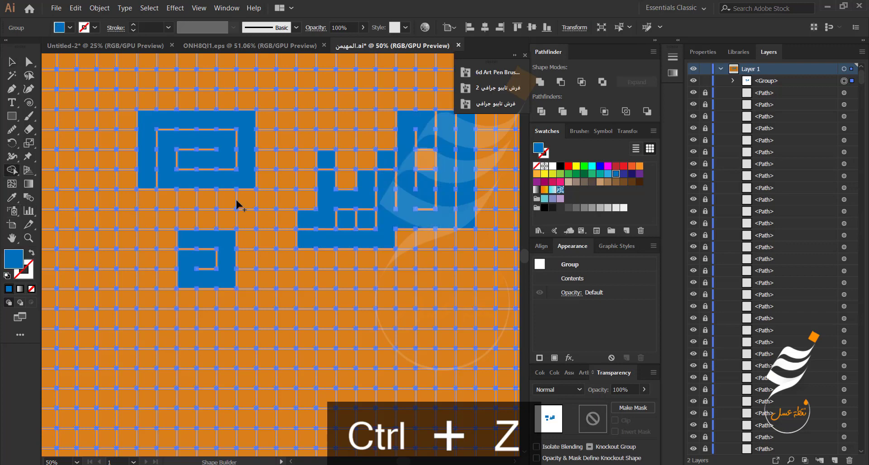
pyautogui.press('v')
pyautogui.rightClick(62, 120)
pyautogui.click(91, 199)
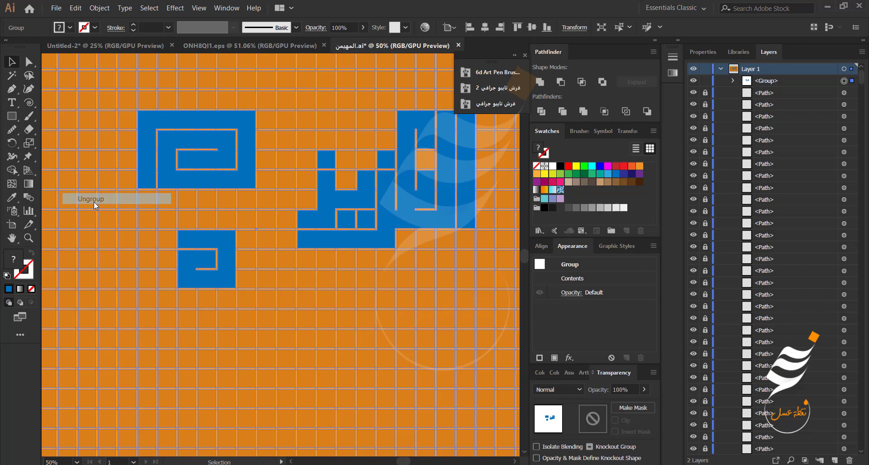
# Isolate Layer 1 and select all the blue letter shapes together, including the dot cells and both spirals.
pyautogui.doubleClick(211, 240)
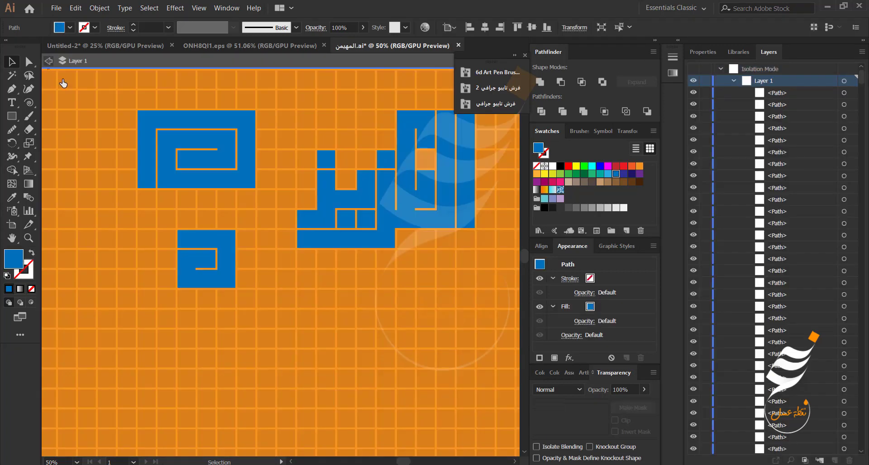
pyautogui.click(366, 226)
pyautogui.keyDown('shift'); pyautogui.click(366, 223); pyautogui.keyUp('shift')
pyautogui.keyDown('shift'); pyautogui.click(345, 220); pyautogui.keyUp('shift')
pyautogui.keyDown('shift'); pyautogui.click(342, 200); pyautogui.keyUp('shift')
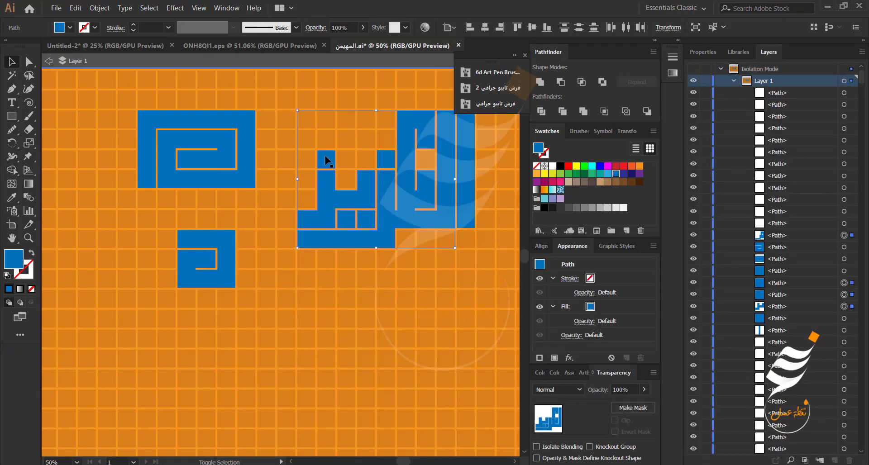
pyautogui.keyDown('shift'); pyautogui.click(326, 159); pyautogui.keyUp('shift')
pyautogui.keyDown('shift'); pyautogui.click(386, 159); pyautogui.keyUp('shift')
pyautogui.keyDown('shift'); pyautogui.click(463, 180); pyautogui.keyUp('shift')
pyautogui.keyDown('shift'); pyautogui.click(206, 277); pyautogui.keyUp('shift')
pyautogui.keyDown('shift'); pyautogui.click(248, 184); pyautogui.keyUp('shift')
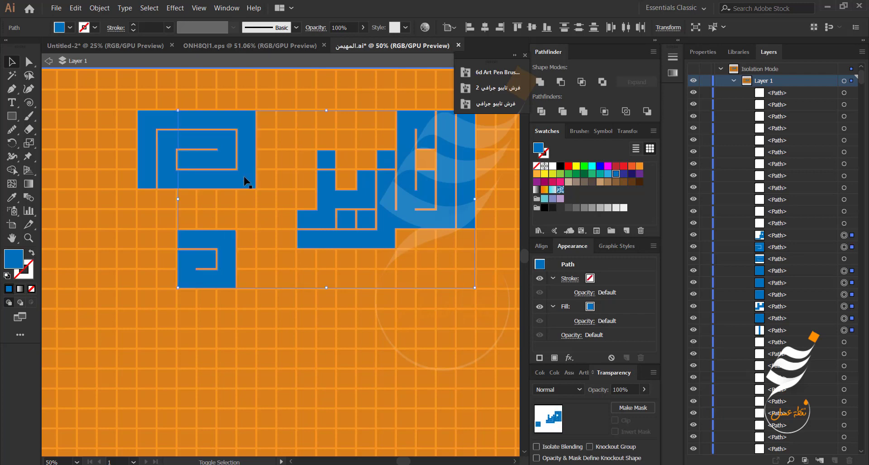
pyautogui.scroll(-3, 245, 185)
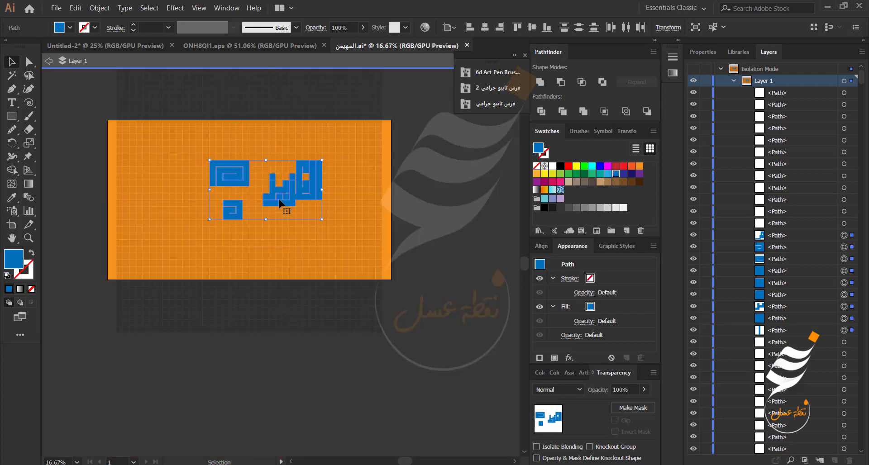
# Move the blue letter shapes off the artboard to its right side, and select the leftover grid line paths.
pyautogui.moveTo(276, 208); pyautogui.dragTo(480, 195)
pyautogui.click(414, 353)
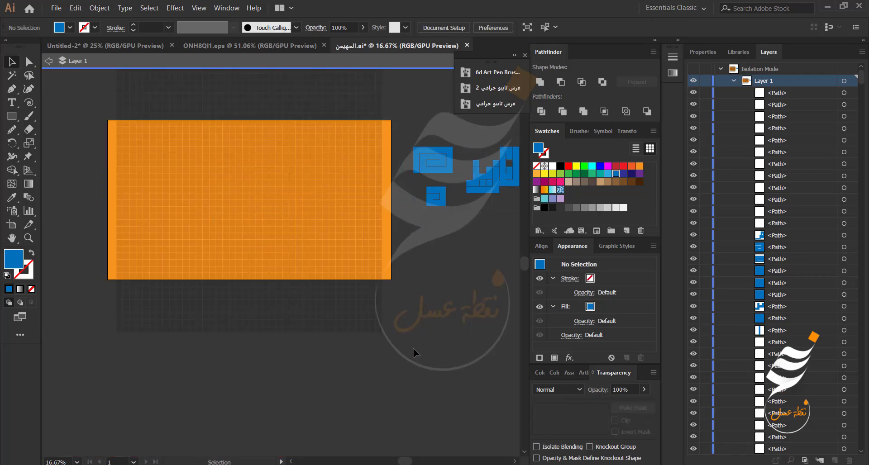
pyautogui.click(151, 169)
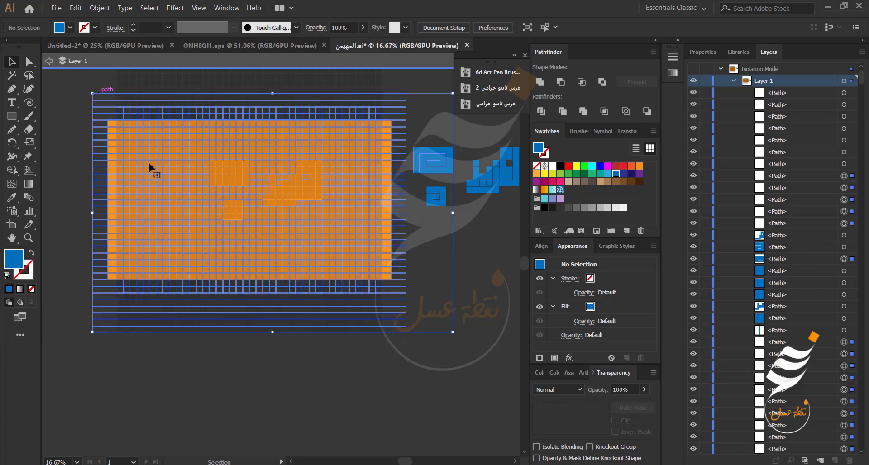
pyautogui.click(58, 388)
pyautogui.hotkey('ctrl', 'a')
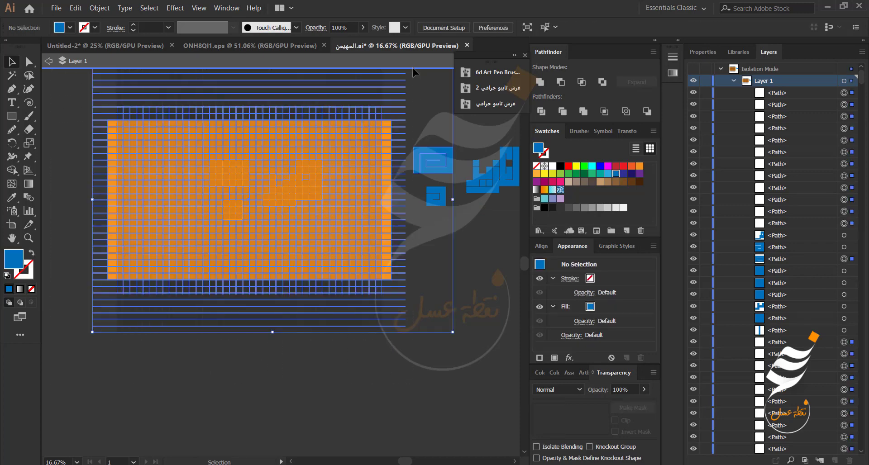
pyautogui.scroll(2, 395, 83)
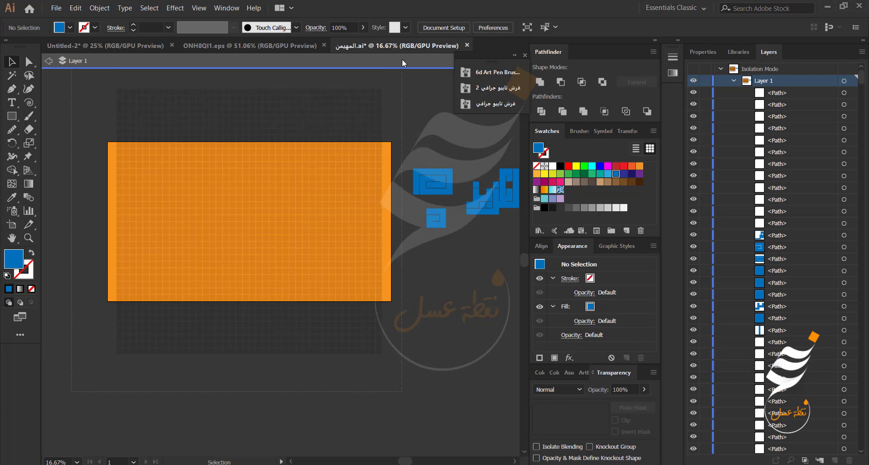
# Try deleting the selected grid paths and the translucent grid cells without locking the orange background, and undo those deletions.
pyautogui.press('Delete')
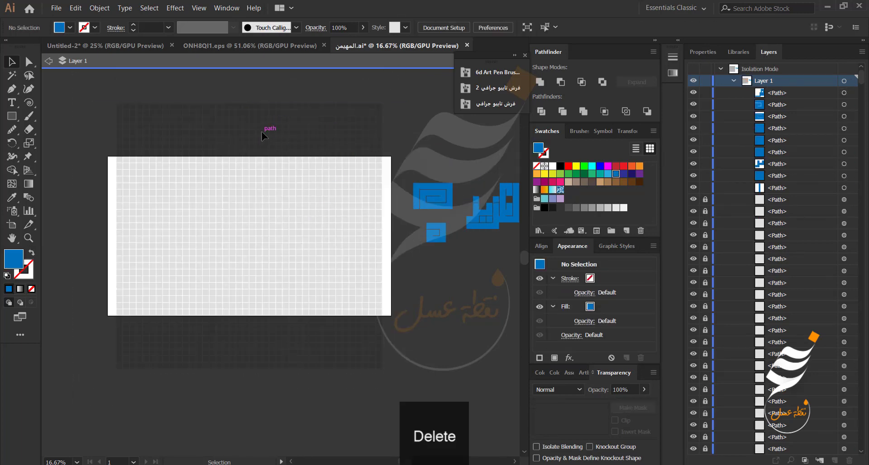
pyautogui.click(95, 10)
pyautogui.click(106, 126)
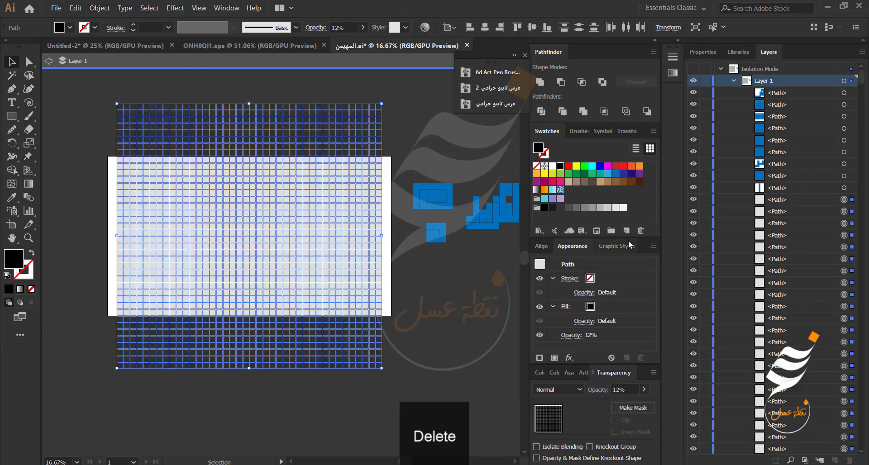
pyautogui.press('Delete')
pyautogui.hotkey('ctrl', 'z')
pyautogui.hotkey('ctrl', 'z')
pyautogui.hotkey('ctrl', 'z')
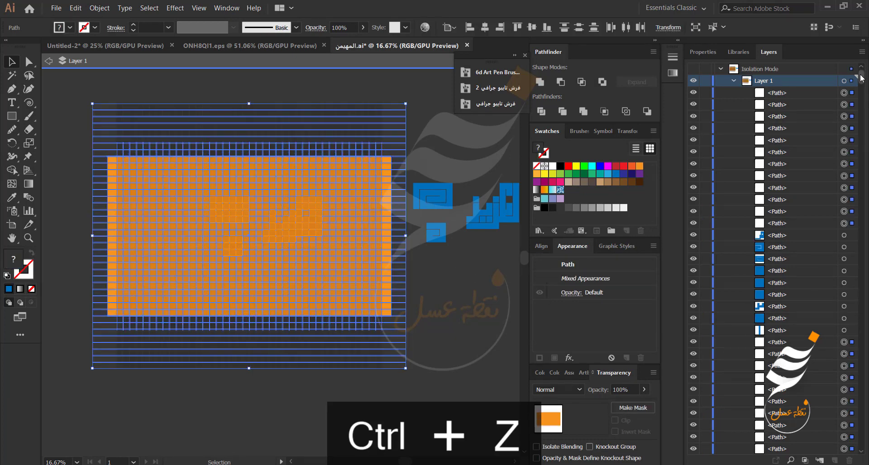
pyautogui.hotkey('ctrl', 'z')
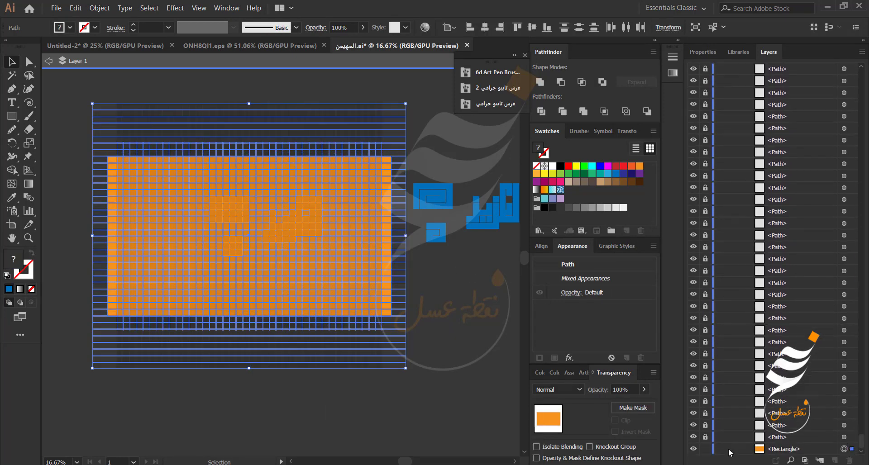
# Lock the orange background rectangle, and delete the leftover grid line paths and all the translucent grid cells.
pyautogui.click(705, 449)
pyautogui.press('Delete')
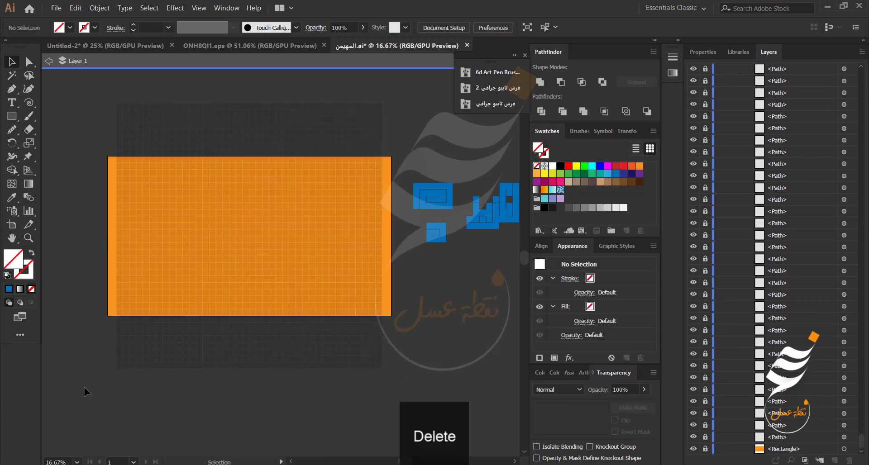
pyautogui.click(100, 7)
pyautogui.click(113, 100)
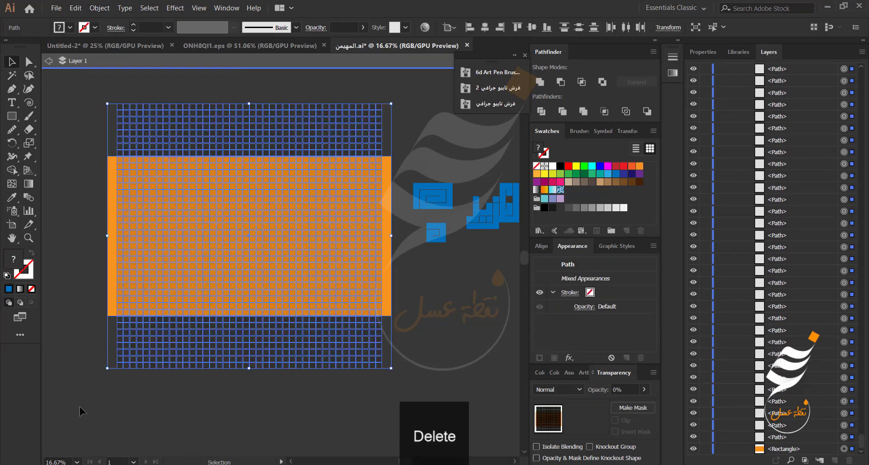
pyautogui.click(705, 449)
pyautogui.press('Delete')
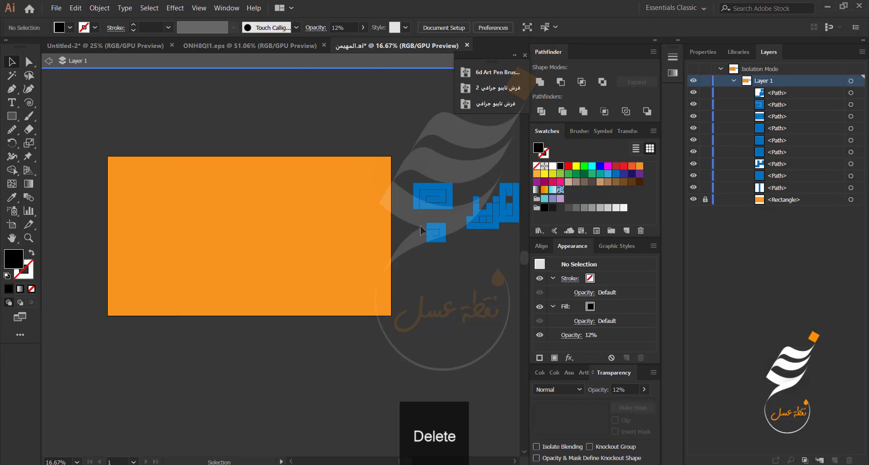
# Exit isolation mode and move all the blue letter shapes back onto the orange artboard.
pyautogui.click(48, 62)
pyautogui.hscroll(1, 402, 276)
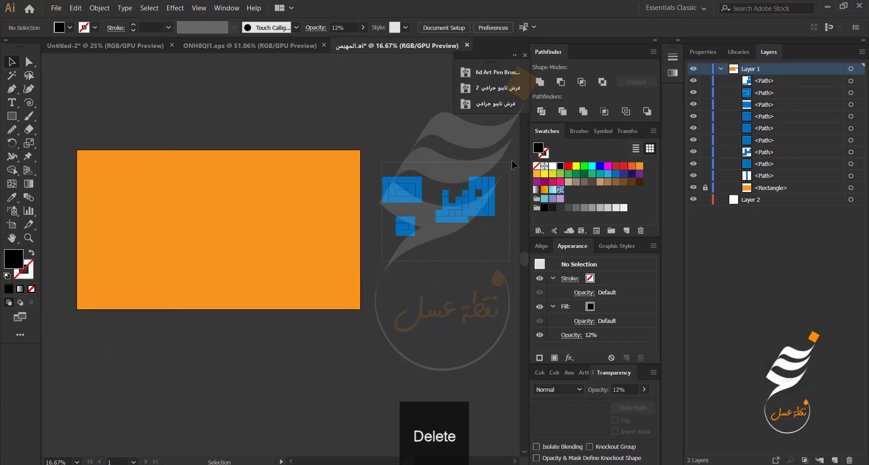
pyautogui.hotkey('ctrl', 'a')
pyautogui.moveTo(477, 213); pyautogui.dragTo(243, 226)
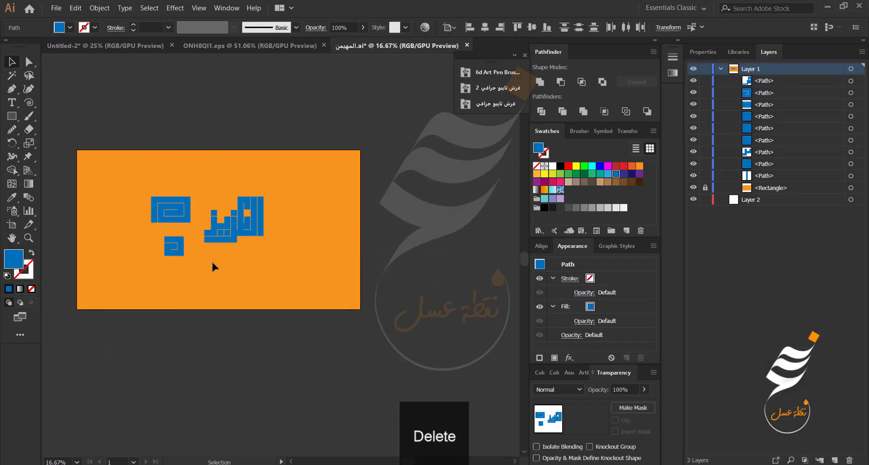
pyautogui.click(212, 261)
# Move the two spirals to the artboard's upper-left corner area, and select the remaining letter shapes of the word.
pyautogui.hotkey('ctrl', '=')
pyautogui.hotkey('ctrl', '=')
pyautogui.moveTo(151, 303); pyautogui.dragTo(102, 85)
pyautogui.click(386, 154)
pyautogui.moveTo(386, 154); pyautogui.dragTo(390, 139)
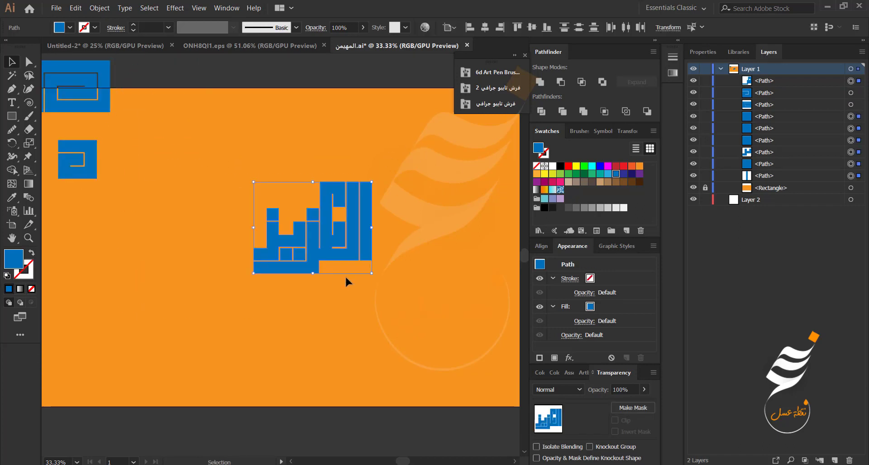
# Scale the selected word up proportionally to about twice its size, and centre it on the artboard.
pyautogui.scroll(-1, 345, 275)
pyautogui.moveTo(368, 276); pyautogui.dragTo(432, 314)
pyautogui.moveTo(381, 295); pyautogui.dragTo(344, 291)
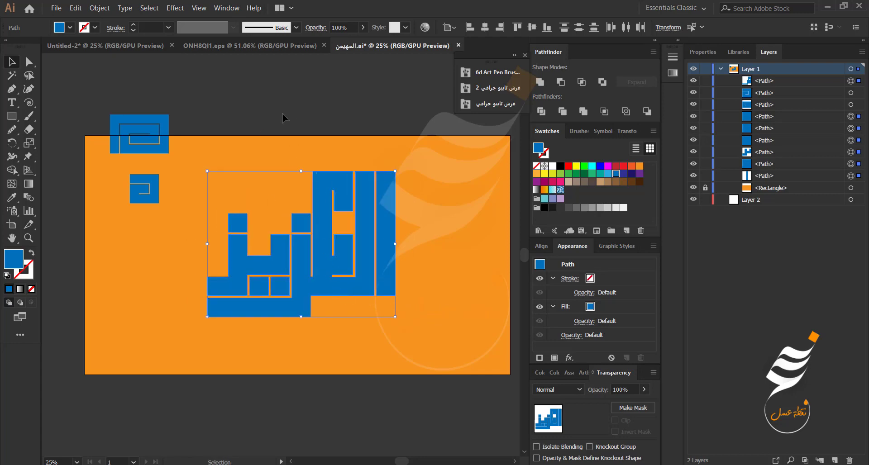
# Group all the enlarged letter shapes of the word, leaving the two spirals out.
pyautogui.click(285, 150)
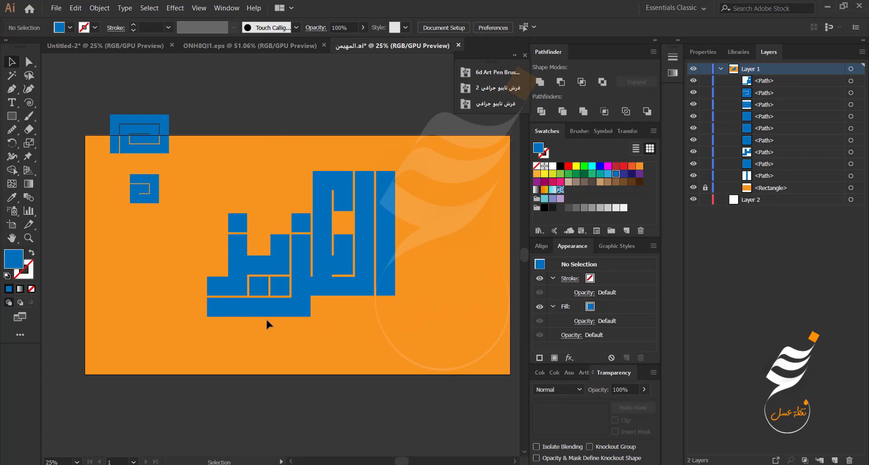
pyautogui.click(287, 311)
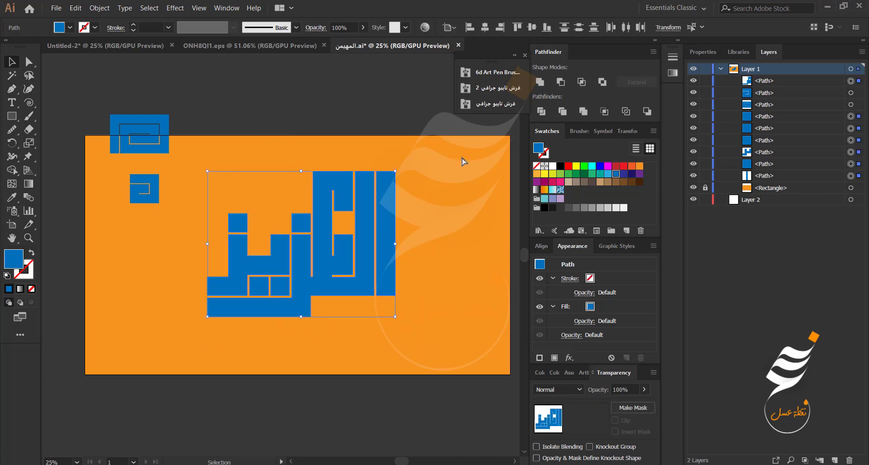
pyautogui.hotkey('ctrl', 'g')
# Round the top-left corner of the rightmost vertical stroke and the top-right corner of the stroke beside it with live corners.
pyautogui.press('a')
pyautogui.scroll(3, 365, 189)
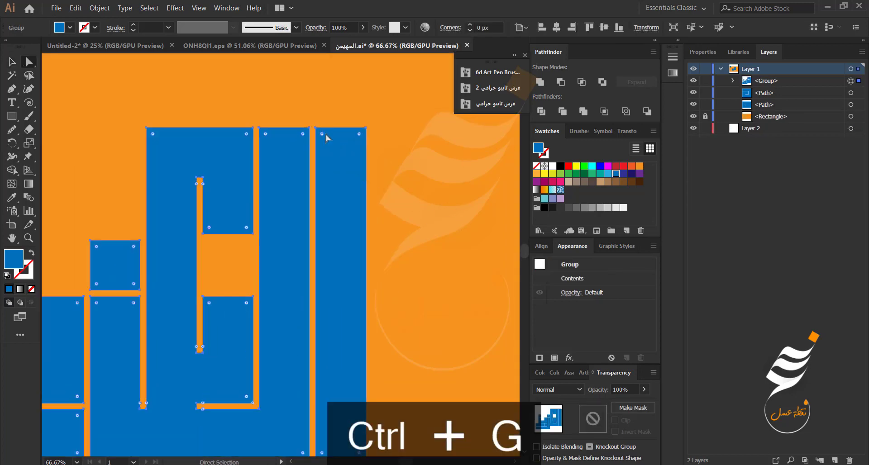
pyautogui.moveTo(322, 134); pyautogui.dragTo(365, 196)
pyautogui.moveTo(297, 141); pyautogui.dragTo(209, 173)
# Set a corner radius of 80 px on both top corners of the looped letter's arch.
pyautogui.doubleClick(207, 174)
pyautogui.write('9')
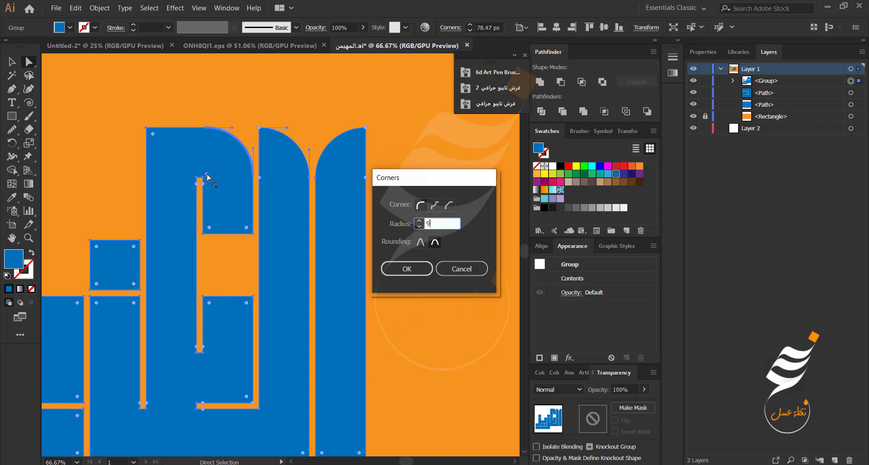
pyautogui.write('80')
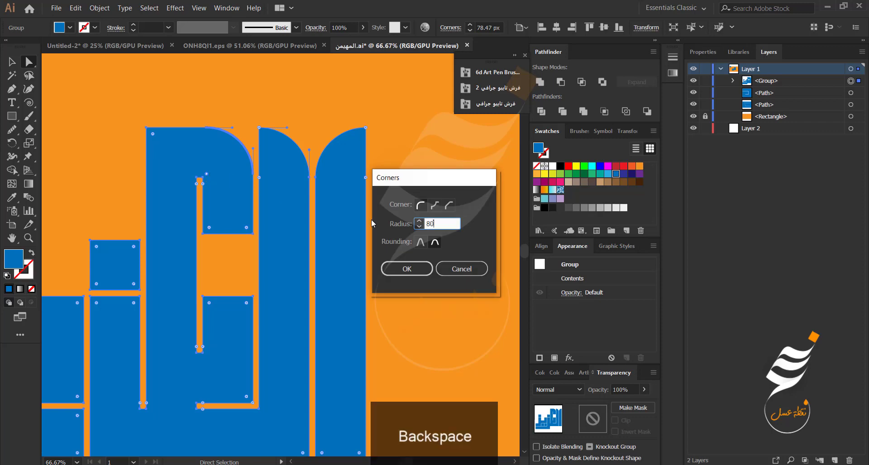
pyautogui.click(421, 265)
pyautogui.doubleClick(152, 134)
pyautogui.write('80')
pyautogui.press('Return')
pyautogui.click(93, 185)
pyautogui.hscroll(-3, 136, 218)
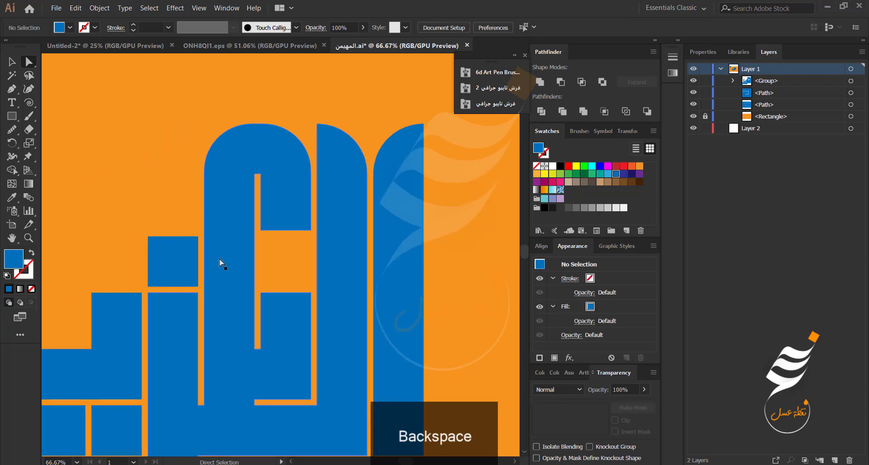
pyautogui.click(281, 340)
pyautogui.click(309, 398)
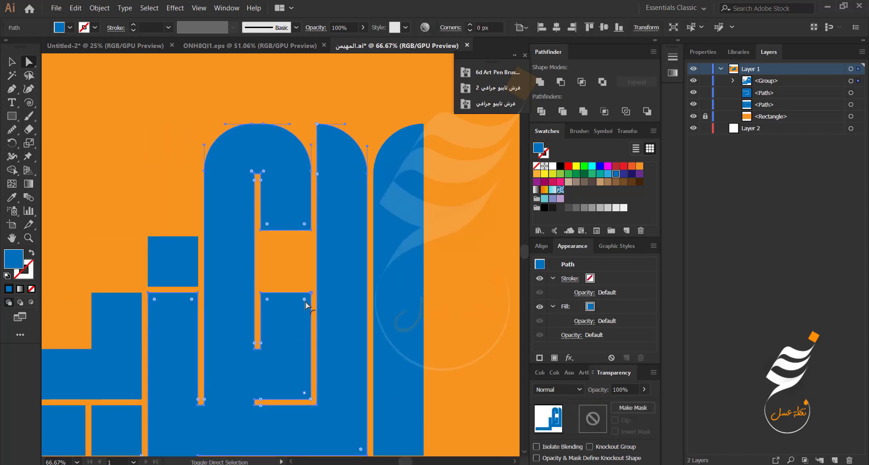
pyautogui.click(310, 385)
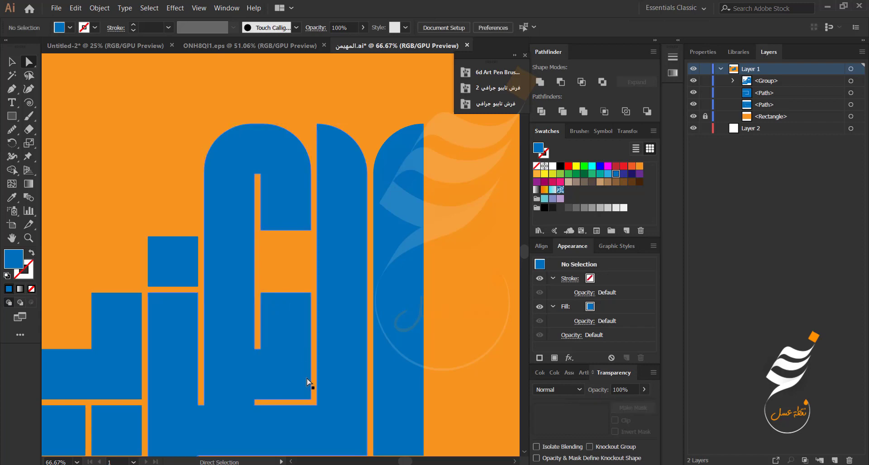
pyautogui.click(305, 394)
pyautogui.doubleClick(307, 397)
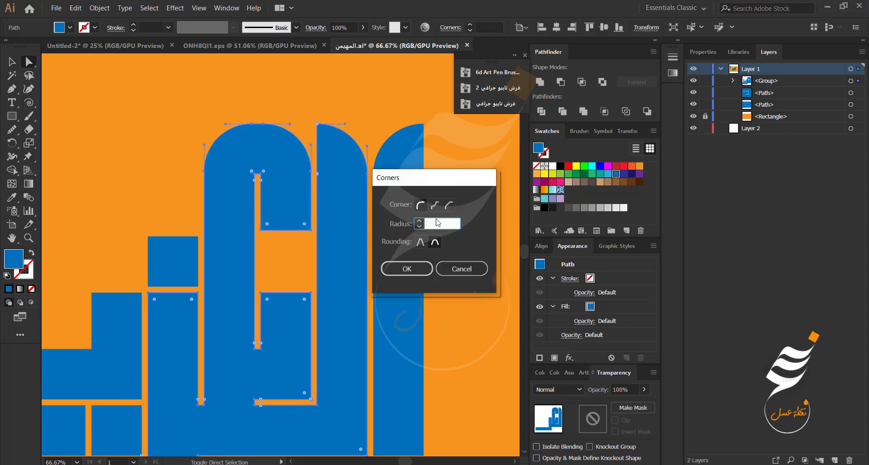
pyautogui.click(407, 269)
pyautogui.hotkey('ctrl', 'z')
pyautogui.hotkey('ctrl', 'z')
pyautogui.hotkey('ctrl', 'z')
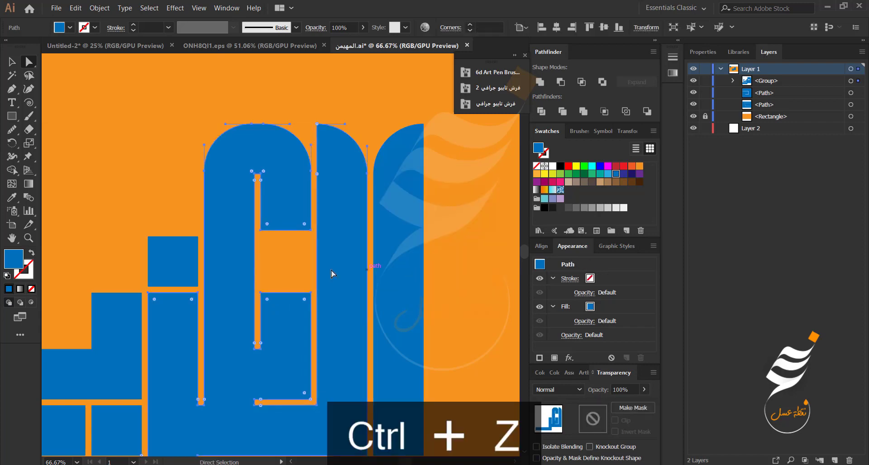
# Round the lower-right corner of the looped letter's inner curl, and the left corners of both ends facing the gap.
pyautogui.doubleClick(305, 395)
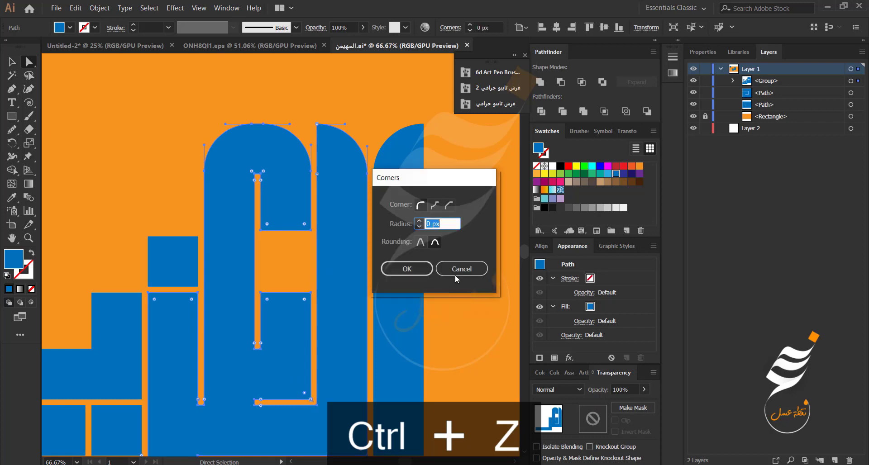
pyautogui.click(407, 269)
pyautogui.hotkey('ctrl', 'z')
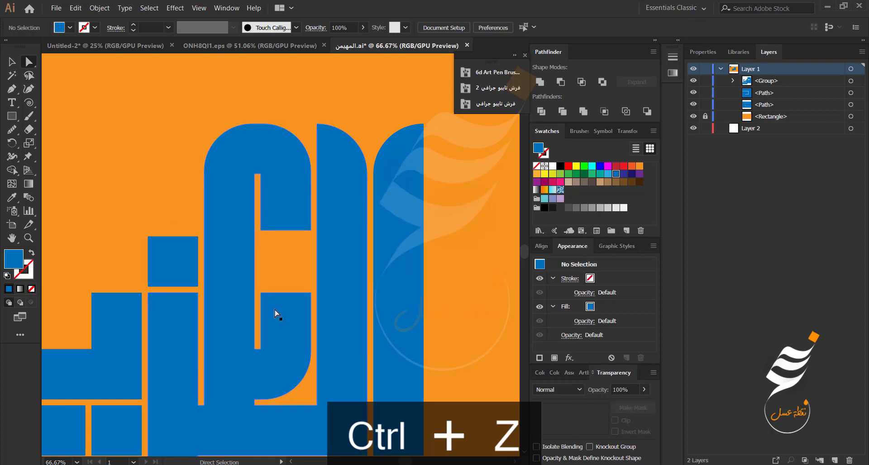
pyautogui.scroll(1, 274, 309)
pyautogui.moveTo(259, 294); pyautogui.dragTo(328, 367)
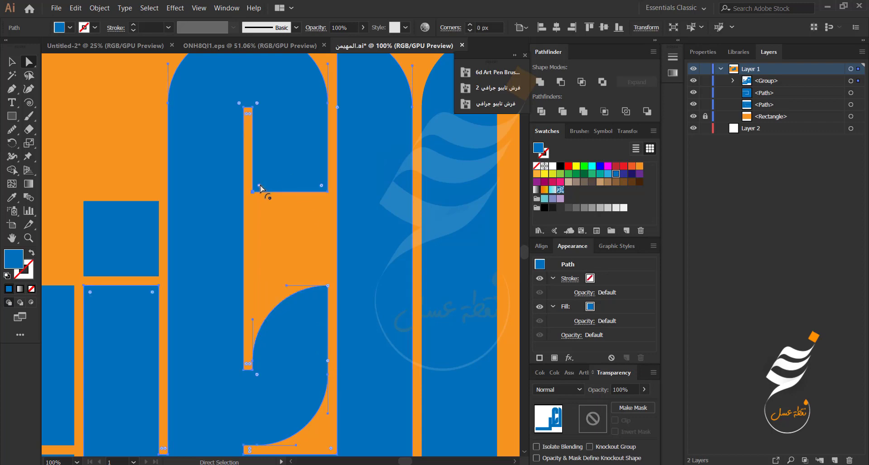
pyautogui.moveTo(260, 188); pyautogui.dragTo(386, 108)
pyautogui.click(89, 159)
# Select the four square dots together and round all their corners into near-circular dots.
pyautogui.scroll(-3, 88, 163)
pyautogui.scroll(1, 249, 190)
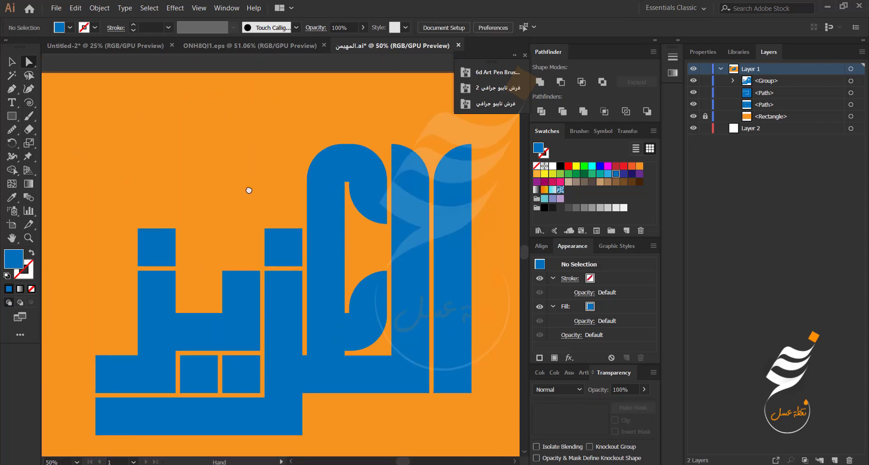
pyautogui.click(278, 263)
pyautogui.keyDown('shift'); pyautogui.click(158, 249); pyautogui.keyUp('shift')
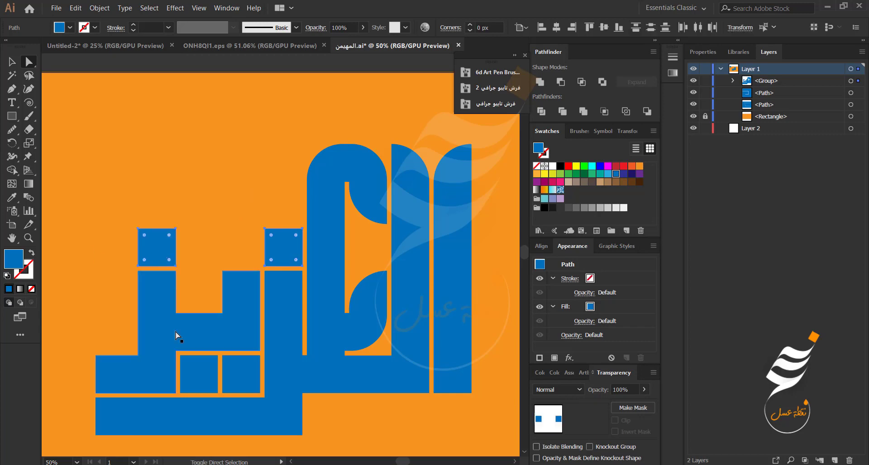
pyautogui.keyDown('shift'); pyautogui.click(199, 374); pyautogui.keyUp('shift')
pyautogui.keyDown('shift'); pyautogui.click(238, 374); pyautogui.keyUp('shift')
pyautogui.moveTo(272, 240); pyautogui.dragTo(283, 244)
pyautogui.click(213, 296)
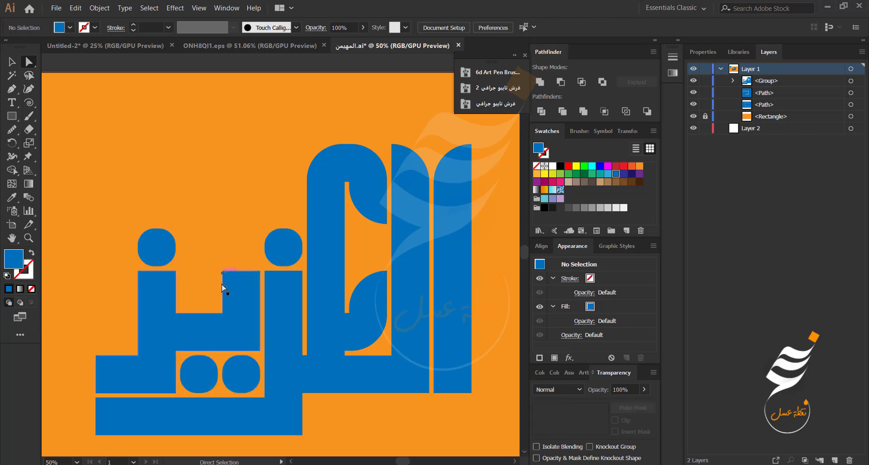
# Round the top-left corner of the stroke under the right dot, and the outer top corners of the stepped letter's two teeth.
pyautogui.click(241, 328)
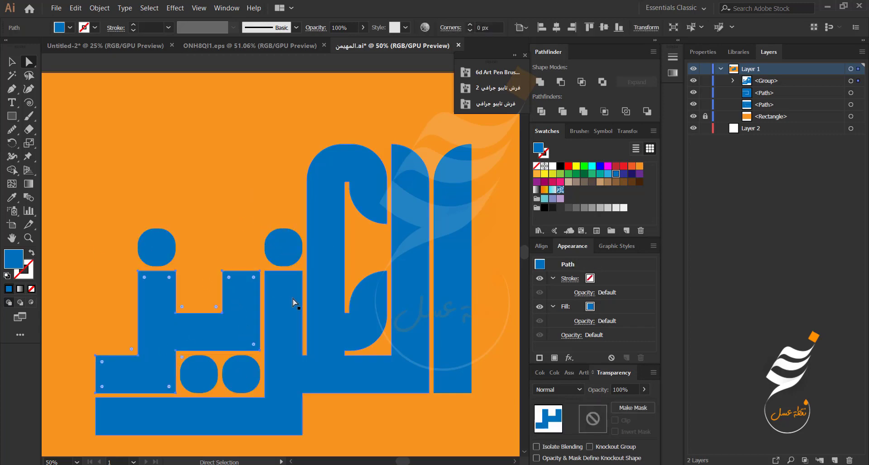
pyautogui.click(293, 298)
pyautogui.click(245, 290)
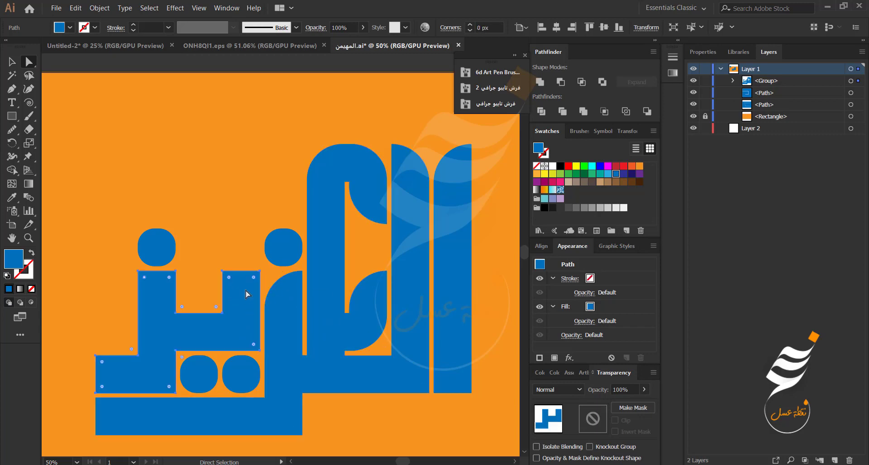
pyautogui.moveTo(254, 278); pyautogui.dragTo(227, 290)
pyautogui.click(218, 239)
pyautogui.click(149, 294)
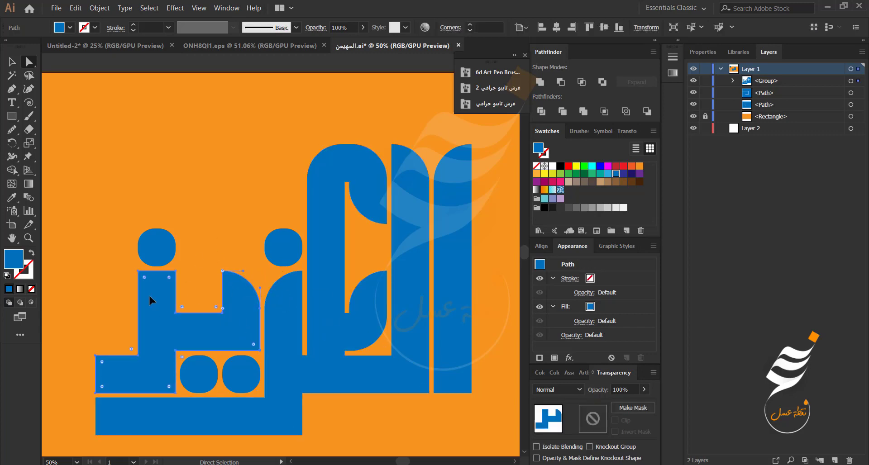
pyautogui.click(144, 277)
pyautogui.moveTo(189, 329); pyautogui.dragTo(189, 329)
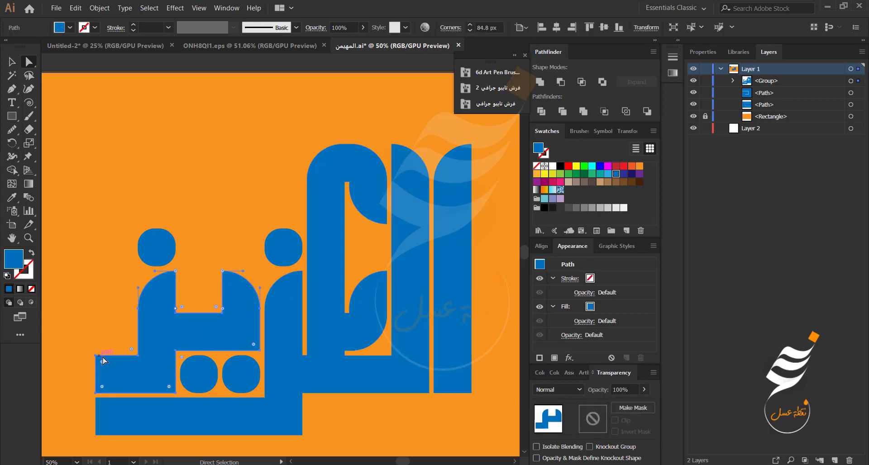
# Round the upper-left ends of the two lower strokes and the outer lower-right corners of the bottom stroke and the looped letter's base.
pyautogui.moveTo(105, 365); pyautogui.dragTo(217, 430)
pyautogui.click(122, 412)
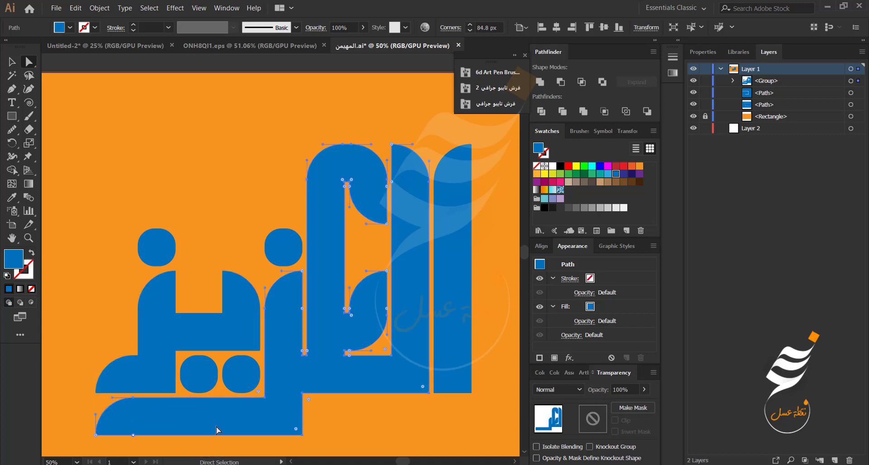
pyautogui.click(286, 424)
pyautogui.moveTo(296, 434); pyautogui.dragTo(267, 400)
pyautogui.moveTo(422, 386); pyautogui.dragTo(395, 357)
pyautogui.click(353, 428)
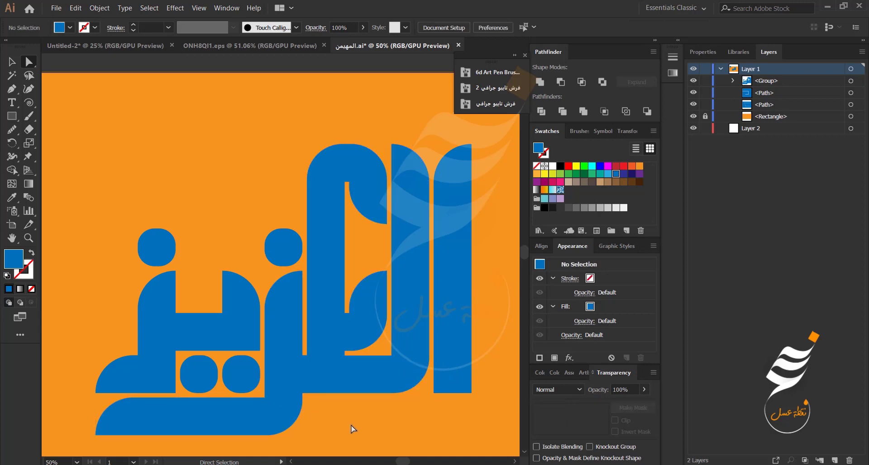
# Slightly round the inner base corner below the looped letter's curl and the bottom stroke's inner corner beside the lower dots.
pyautogui.hscroll(-2, 407, 399)
pyautogui.scroll(-1, 408, 398)
pyautogui.scroll(2, 409, 366)
pyautogui.click(410, 366)
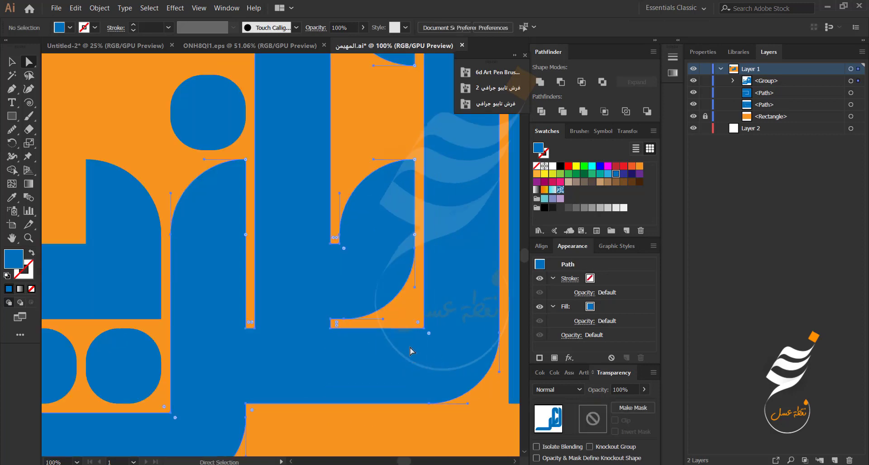
pyautogui.hotkey('ctrl', 'shift', 'a')
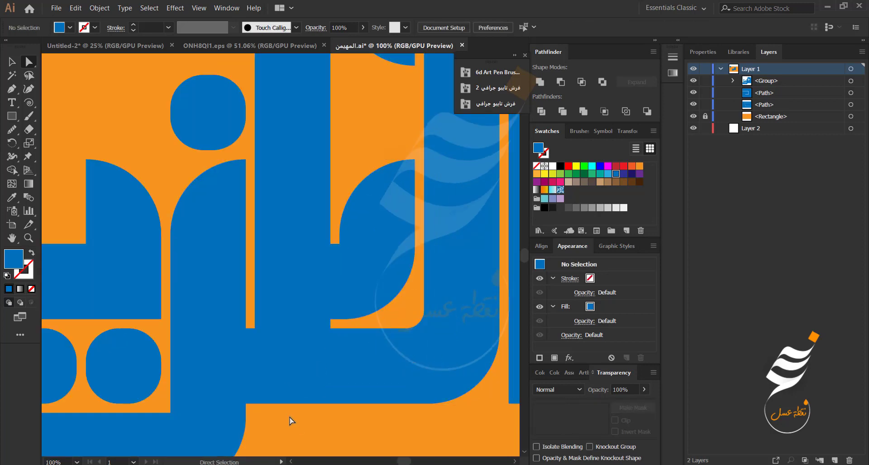
pyautogui.scroll(-2, 292, 421)
pyautogui.scroll(1, 214, 411)
pyautogui.click(295, 369)
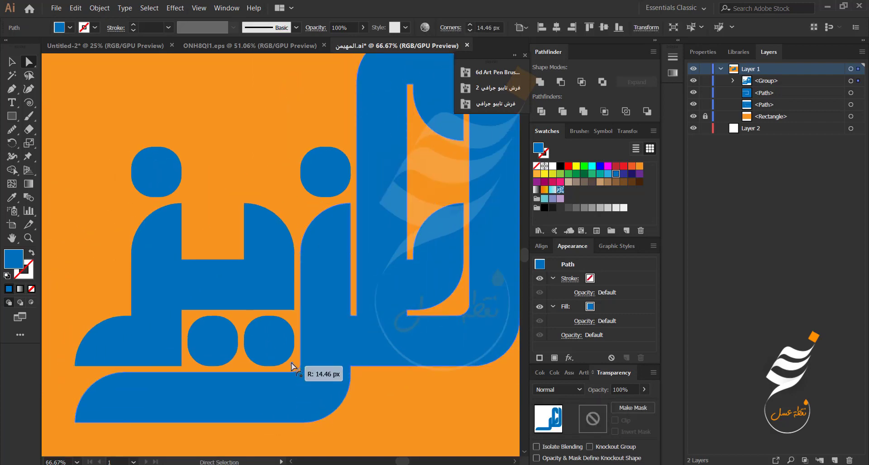
# Round the stepped letter's lower-right base corner to about 80 px, and round the lower-right corner of its upper body.
pyautogui.click(173, 361)
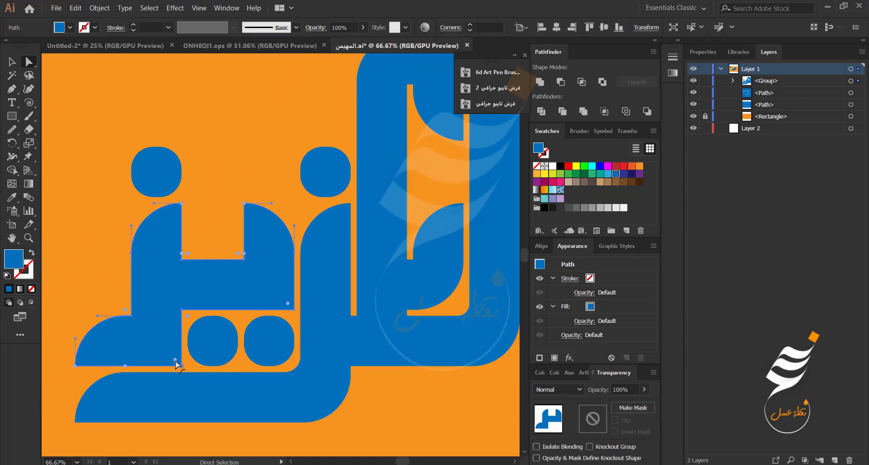
pyautogui.moveTo(176, 361); pyautogui.dragTo(131, 321)
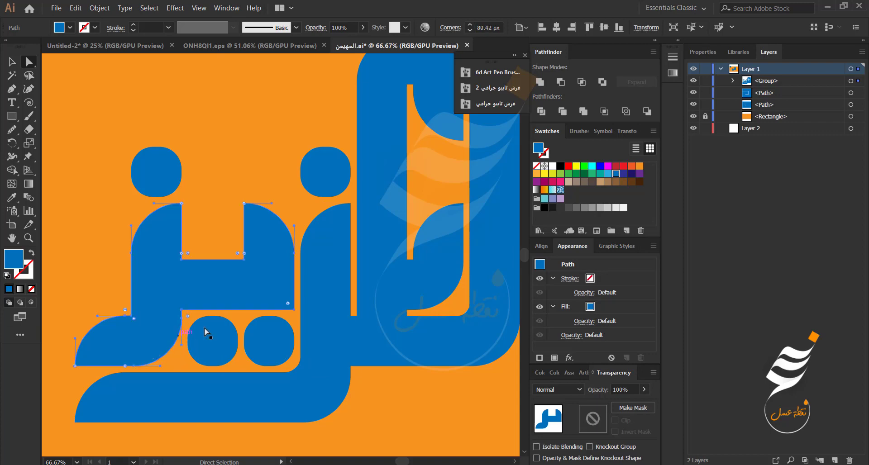
pyautogui.moveTo(289, 308); pyautogui.dragTo(244, 267)
pyautogui.click(214, 228)
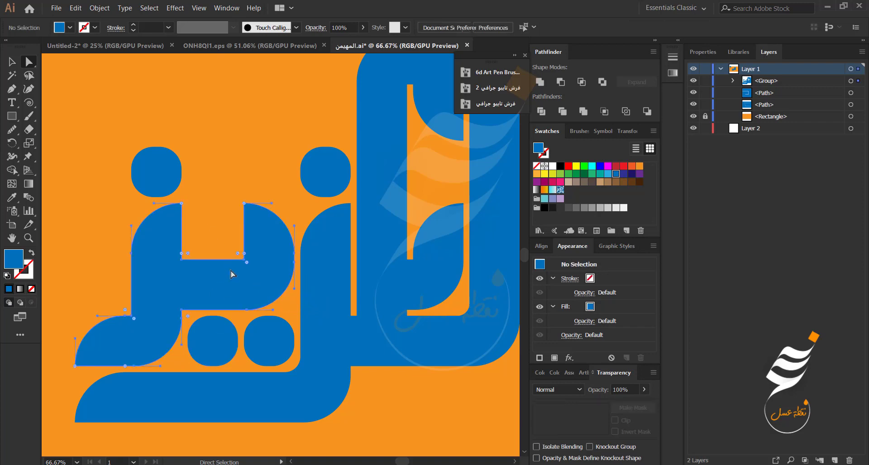
# Round both inner corners of the notch between the stepped letter's two teeth together.
pyautogui.click(230, 270)
pyautogui.scroll(3, 230, 263)
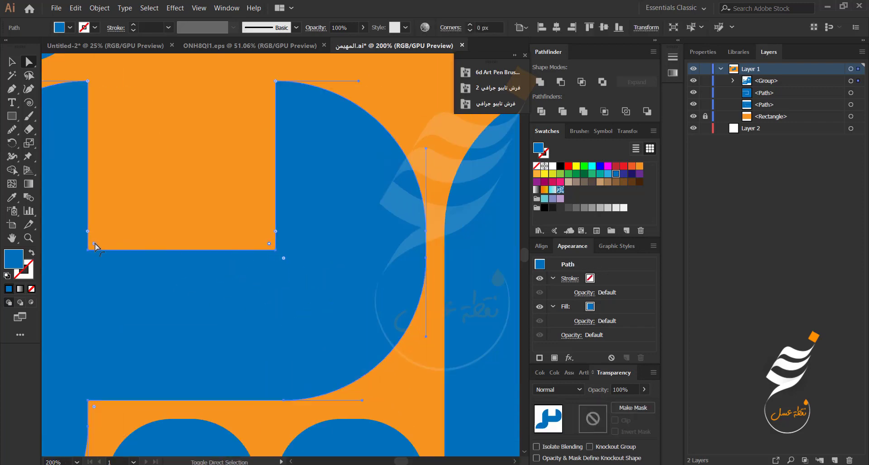
pyautogui.moveTo(93, 244); pyautogui.dragTo(166, 217)
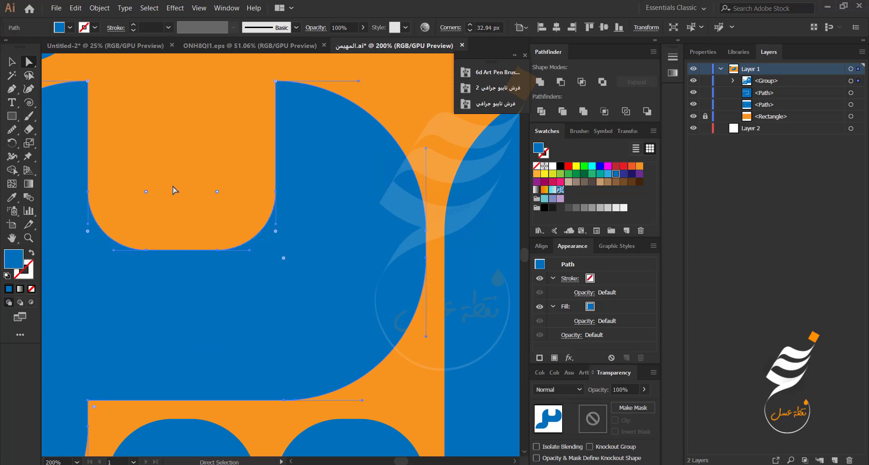
pyautogui.click(169, 227)
# Fill the whole word, including its dots, with white.
pyautogui.scroll(-5, 181, 270)
pyautogui.scroll(2, 90, 274)
pyautogui.hscroll(-2, 91, 274)
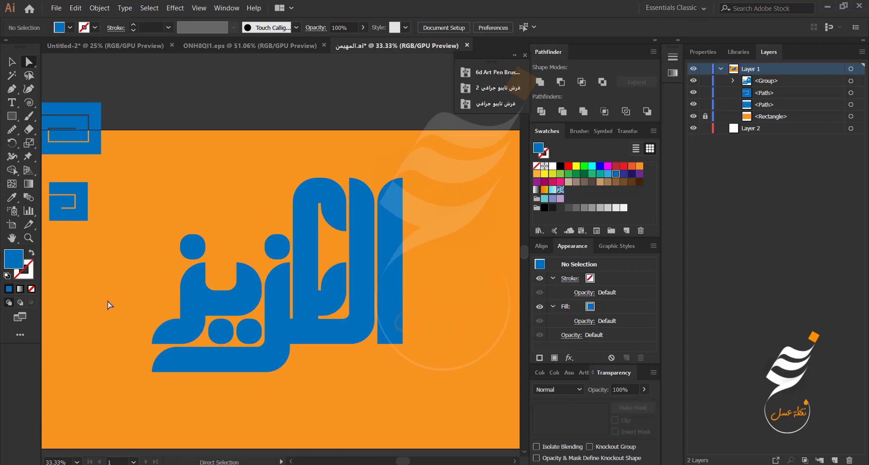
pyautogui.scroll(-1, 244, 312)
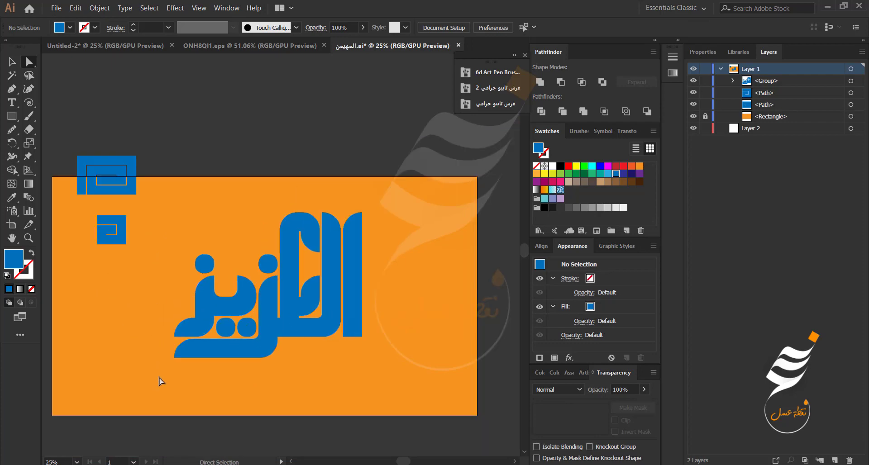
pyautogui.click(339, 245)
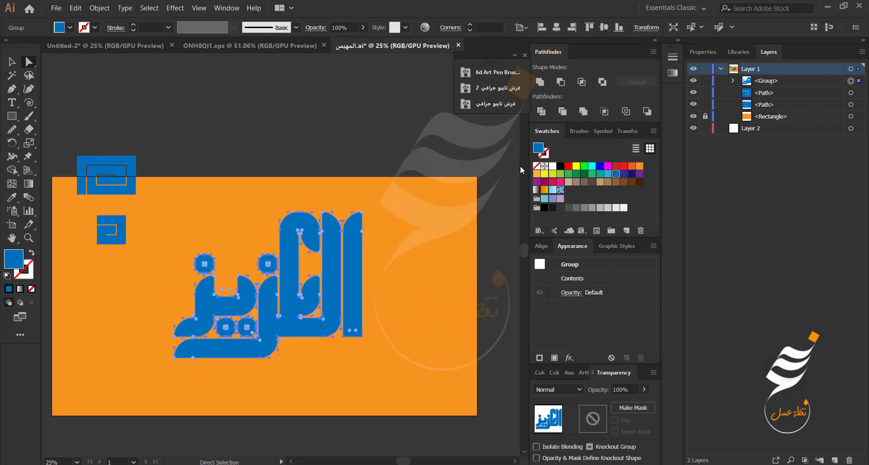
pyautogui.click(553, 166)
pyautogui.click(266, 145)
# Select the word's four dots together and fill them with blue.
pyautogui.click(268, 265)
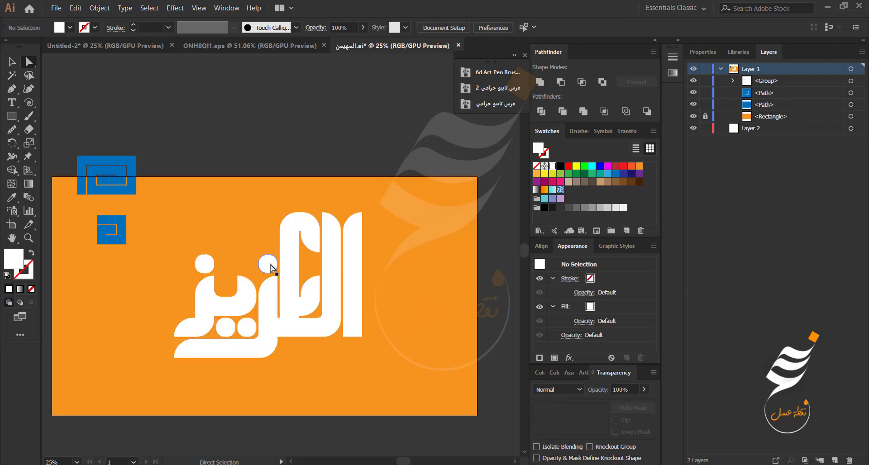
pyautogui.keyDown('shift'); pyautogui.click(205, 266); pyautogui.keyUp('shift')
pyautogui.keyDown('shift'); pyautogui.click(225, 327); pyautogui.keyUp('shift')
pyautogui.keyDown('shift'); pyautogui.click(246, 328); pyautogui.keyUp('shift')
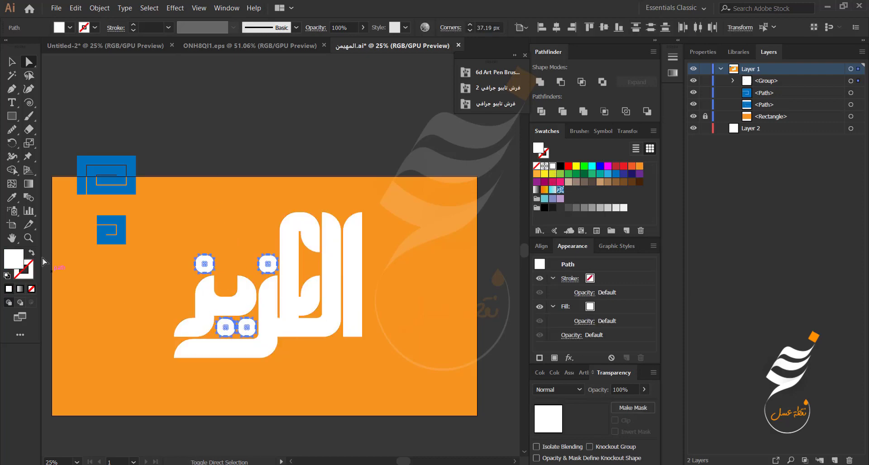
pyautogui.click(617, 176)
pyautogui.click(148, 148)
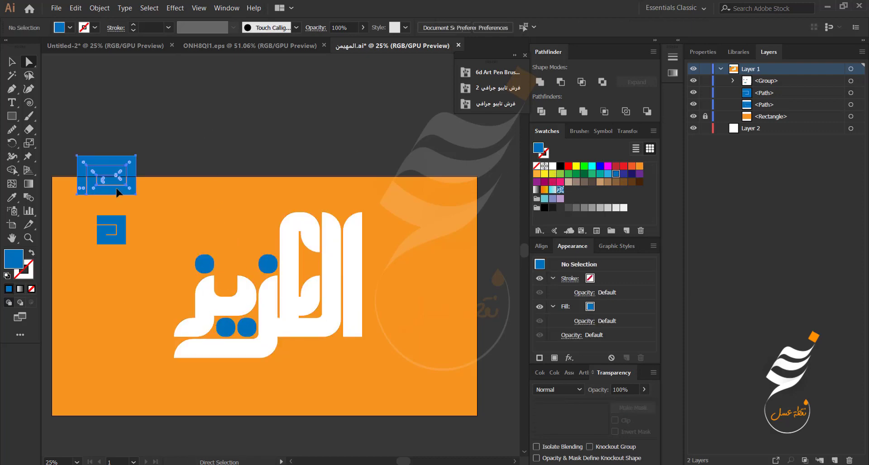
# Move the large spiral letter onto the artboard above the word and round its two top and lower-right outer corners to about 40 px.
pyautogui.moveTo(109, 186); pyautogui.dragTo(224, 224)
pyautogui.scroll(6, 226, 220)
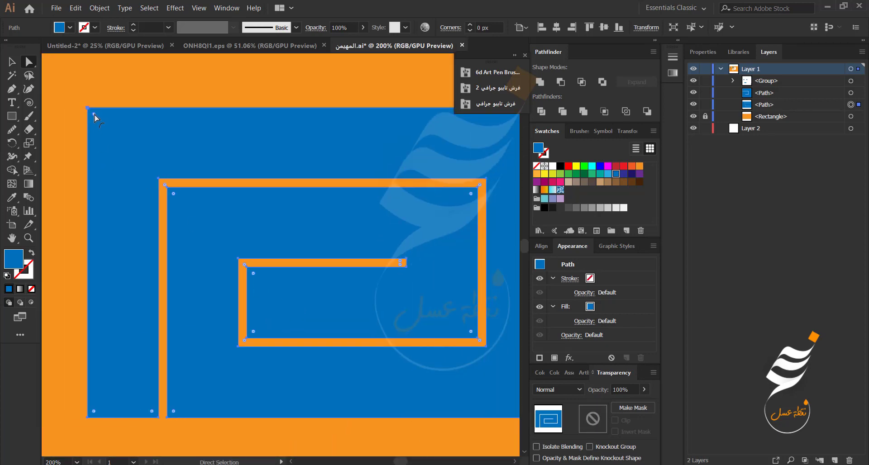
pyautogui.moveTo(94, 118); pyautogui.dragTo(163, 189)
pyautogui.hscroll(3, 285, 200)
pyautogui.scroll(1, 285, 200)
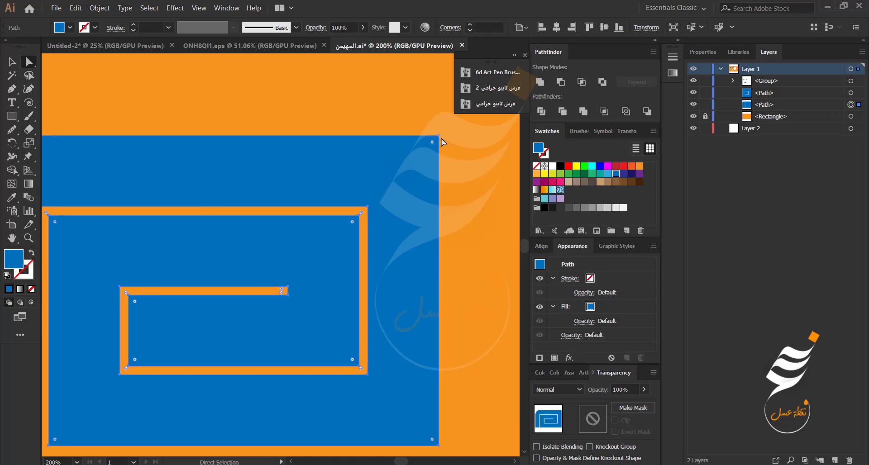
pyautogui.moveTo(432, 142); pyautogui.dragTo(365, 207)
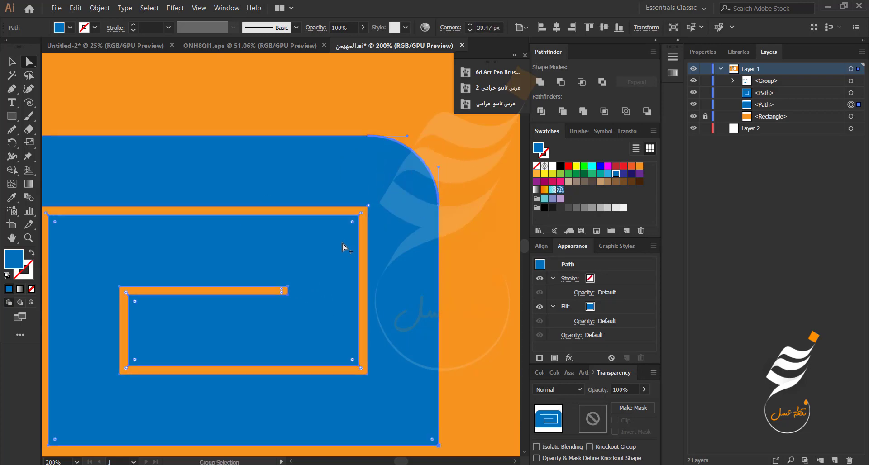
pyautogui.scroll(-2, 342, 243)
pyautogui.moveTo(382, 308); pyautogui.dragTo(347, 279)
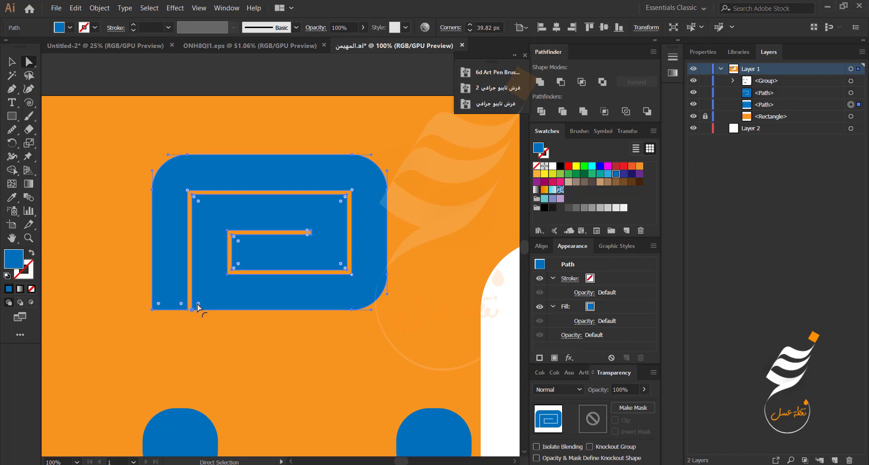
# Round the spiral letter's inner coil corners and the lower-right corner of its stem to about 40 px.
pyautogui.moveTo(204, 297); pyautogui.dragTo(226, 276)
pyautogui.scroll(2, 200, 215)
pyautogui.moveTo(189, 182); pyautogui.dragTo(260, 249)
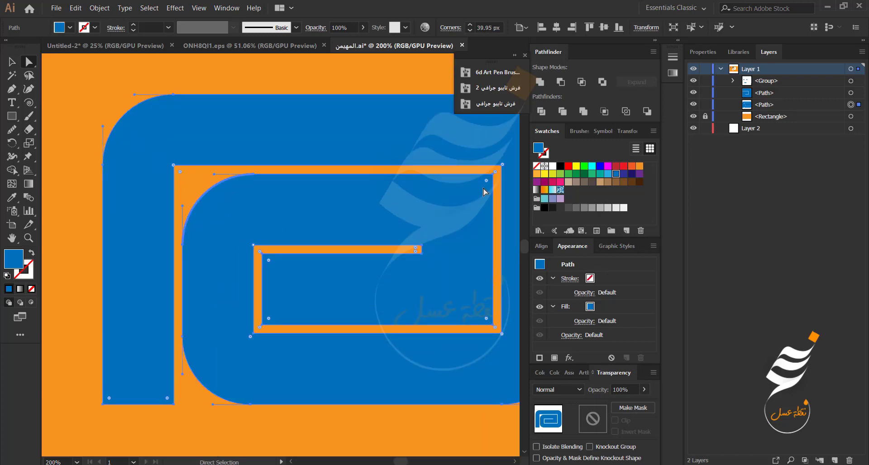
pyautogui.moveTo(487, 181); pyautogui.dragTo(425, 245)
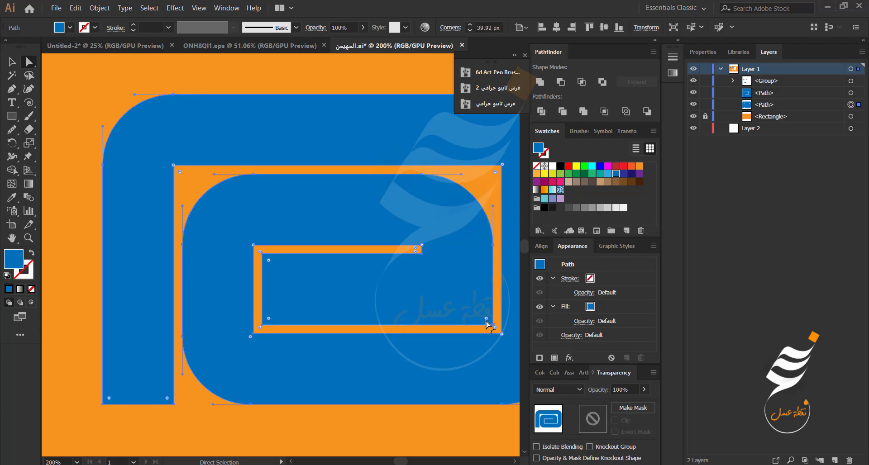
pyautogui.moveTo(487, 322); pyautogui.dragTo(412, 265)
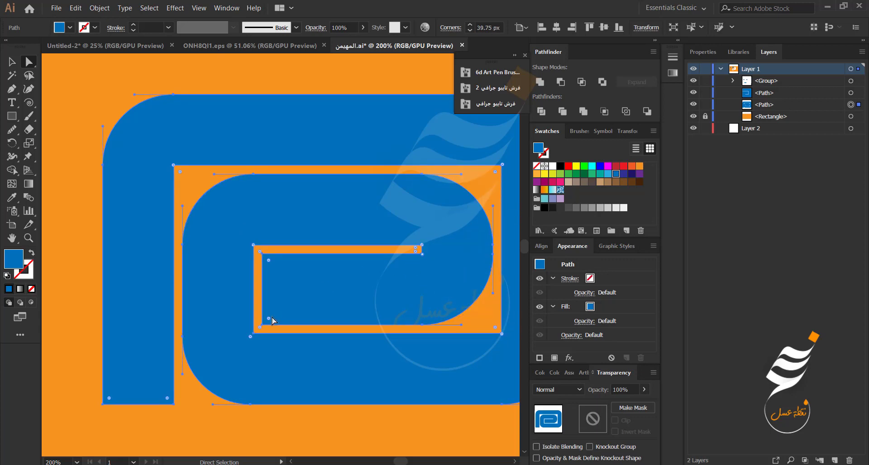
pyautogui.moveTo(270, 320); pyautogui.dragTo(358, 263)
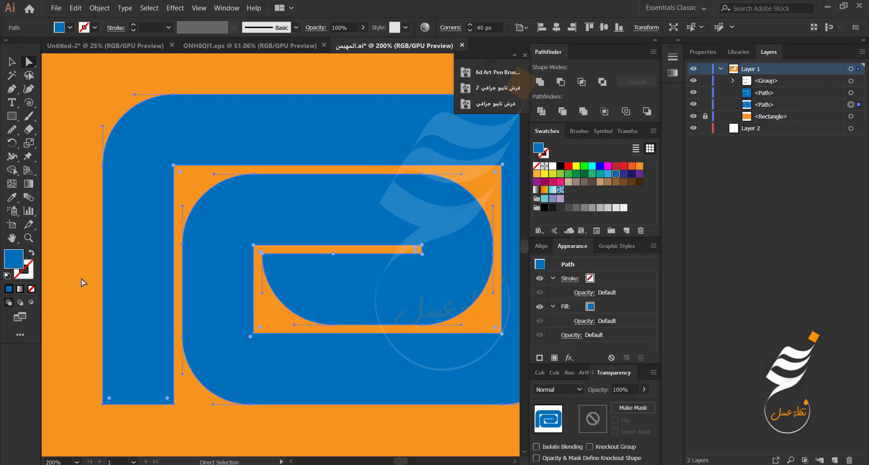
pyautogui.moveTo(168, 402); pyautogui.dragTo(73, 355)
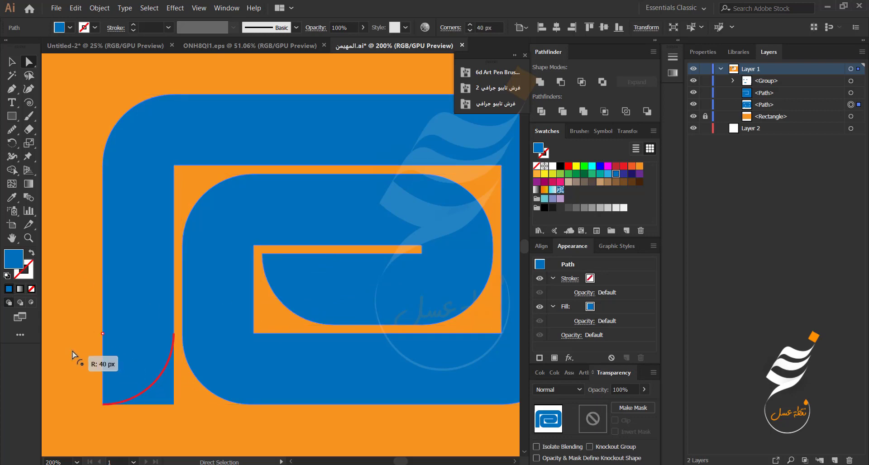
pyautogui.click(64, 349)
# Move the rounded spiral letter to the empty area below the word.
pyautogui.scroll(-4, 64, 349)
pyautogui.moveTo(140, 387); pyautogui.dragTo(258, 235)
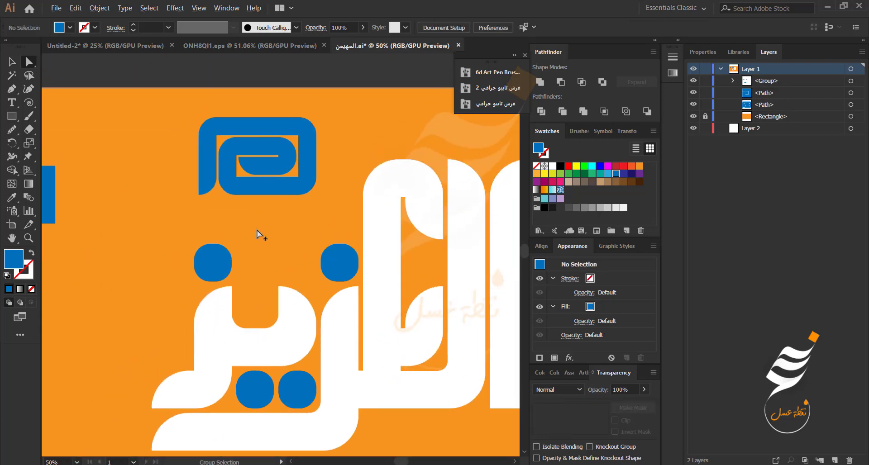
pyautogui.scroll(-1, 259, 235)
pyautogui.moveTo(261, 201); pyautogui.dragTo(376, 409)
pyautogui.scroll(-3, 374, 408)
pyautogui.scroll(2, 414, 403)
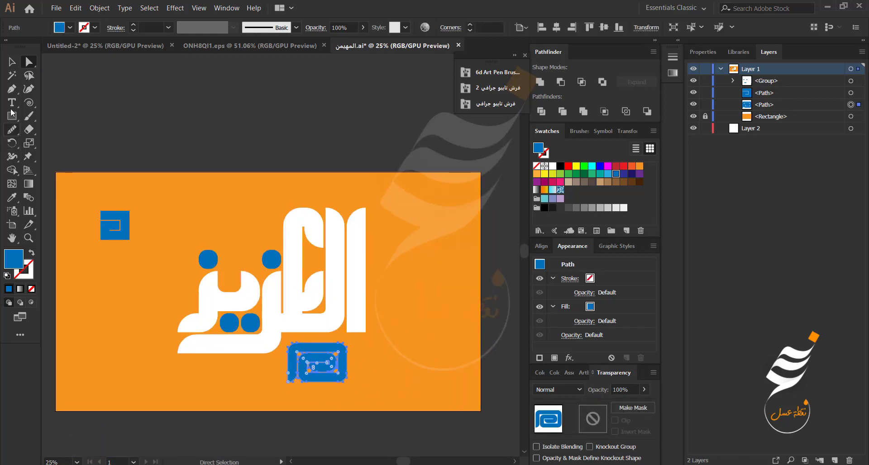
# Rotate the spiral letter upright, place it against the word's right edge, and turn it a further 180 degrees.
pyautogui.press('v')
pyautogui.moveTo(347, 383); pyautogui.dragTo(426, 290)
pyautogui.moveTo(459, 250); pyautogui.dragTo(398, 212)
pyautogui.moveTo(419, 280); pyautogui.dragTo(395, 280)
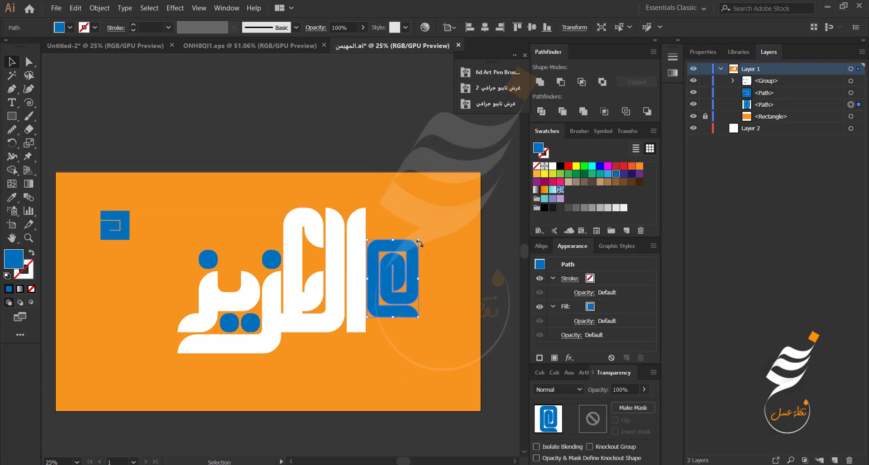
pyautogui.moveTo(421, 236); pyautogui.dragTo(365, 319)
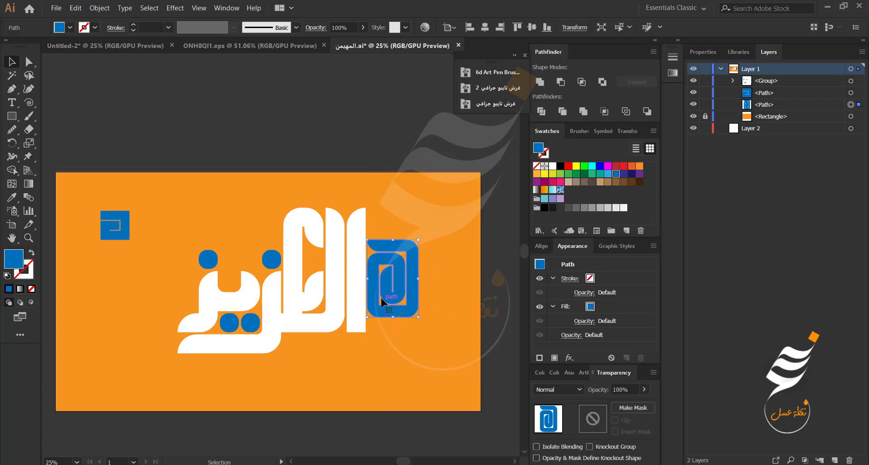
pyautogui.click(458, 271)
# Delete the blue spiral letter beside the word and the small square spiral shape.
pyautogui.click(121, 236)
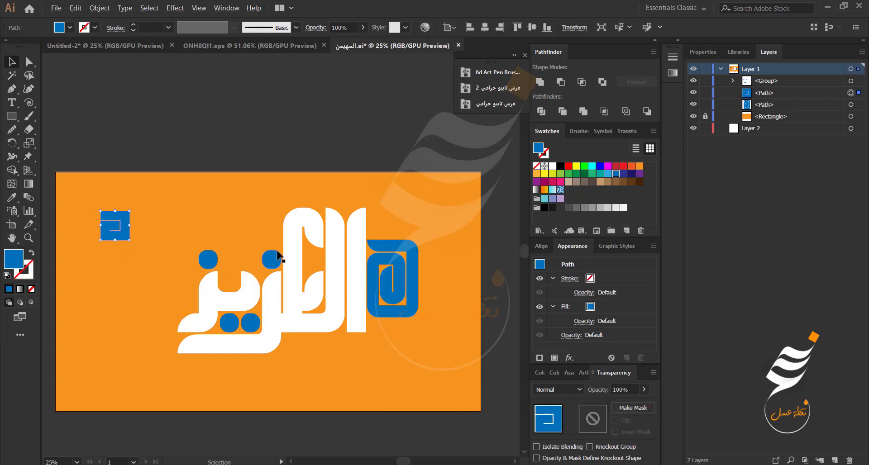
pyautogui.moveTo(351, 357); pyautogui.dragTo(352, 359)
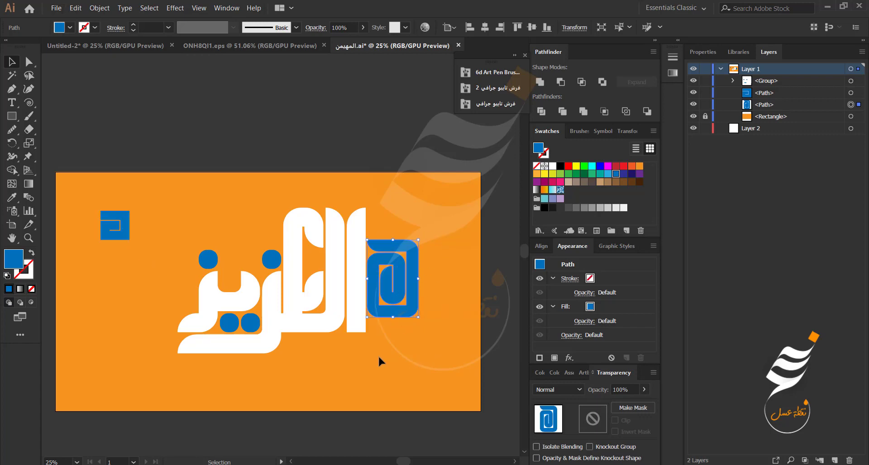
pyautogui.press('Delete')
pyautogui.click(115, 225)
pyautogui.press('Delete')
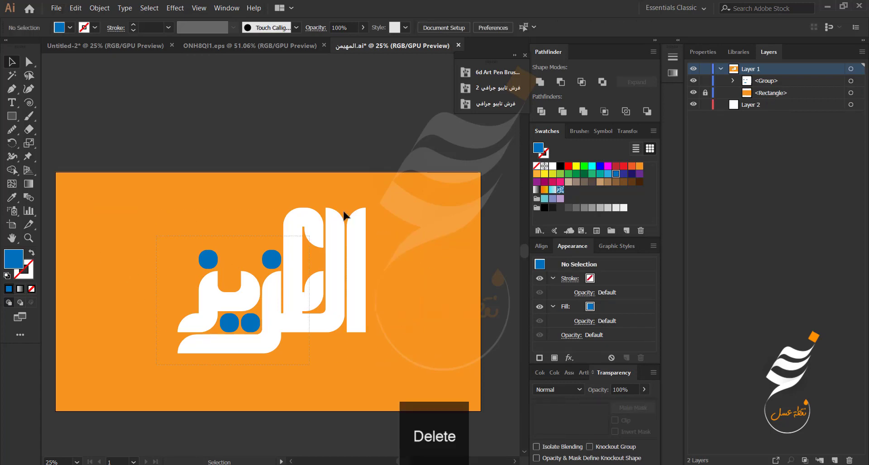
# Select the whole word with its dots and group it.
pyautogui.hotkey('ctrl', 'a')
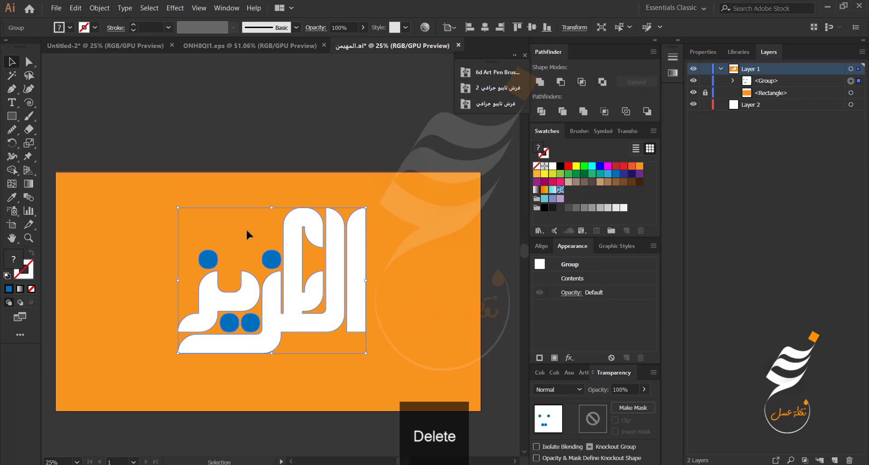
pyautogui.hotkey('ctrl', 'g')
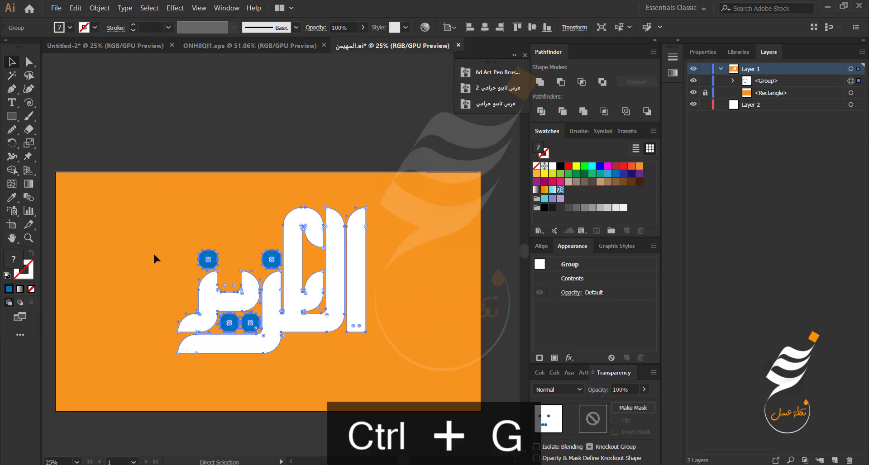
pyautogui.hotkey('ctrl', 'f')
pyautogui.hotkey('ctrl', 'z')
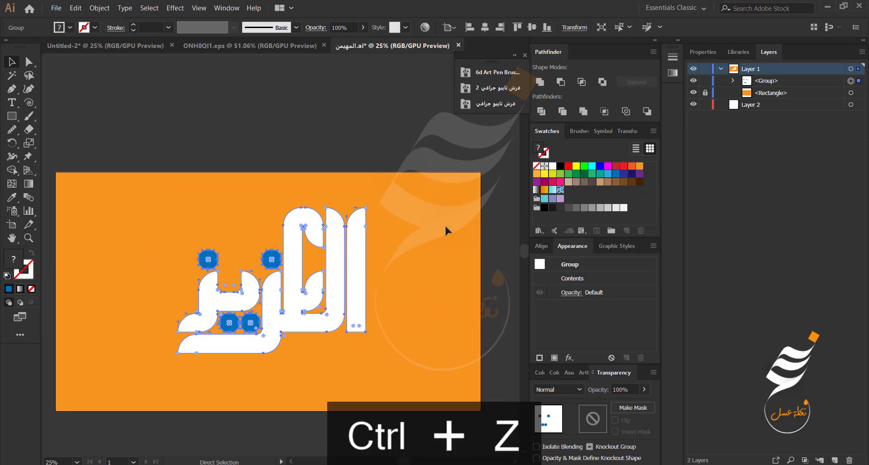
# Undo back to the blue spiral shape beside the word and delete that shape again.
pyautogui.press('Delete')
pyautogui.hotkey('ctrl', 'z')
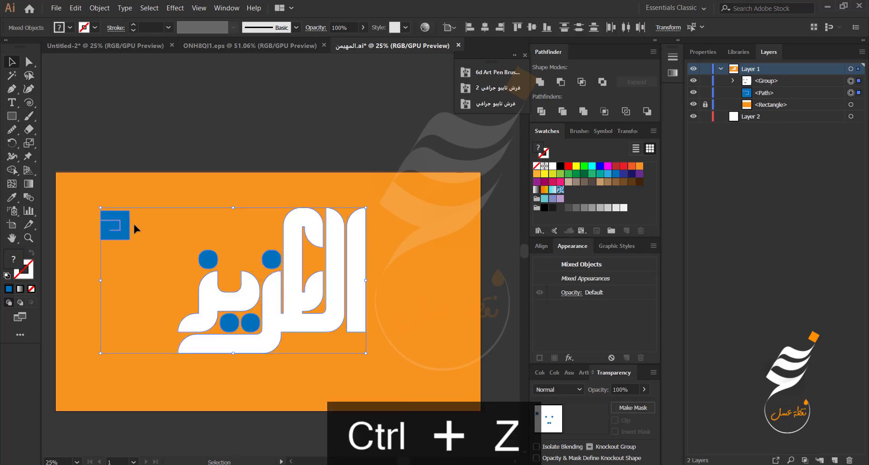
pyautogui.click(91, 259)
pyautogui.press('Delete')
# Group the selected word with its dots, paste a copy of it in front, and target the lower copy.
pyautogui.moveTo(155, 387); pyautogui.dragTo(182, 344)
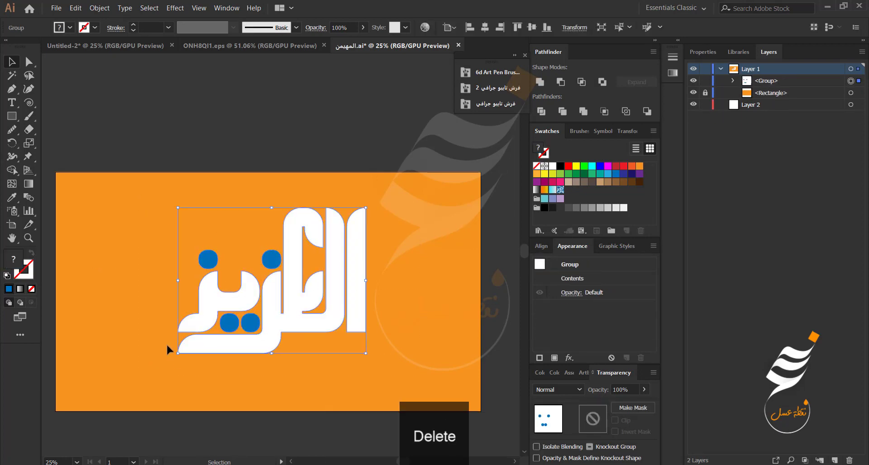
pyautogui.hotkey('ctrl', 'g')
pyautogui.hotkey('ctrl', 'c')
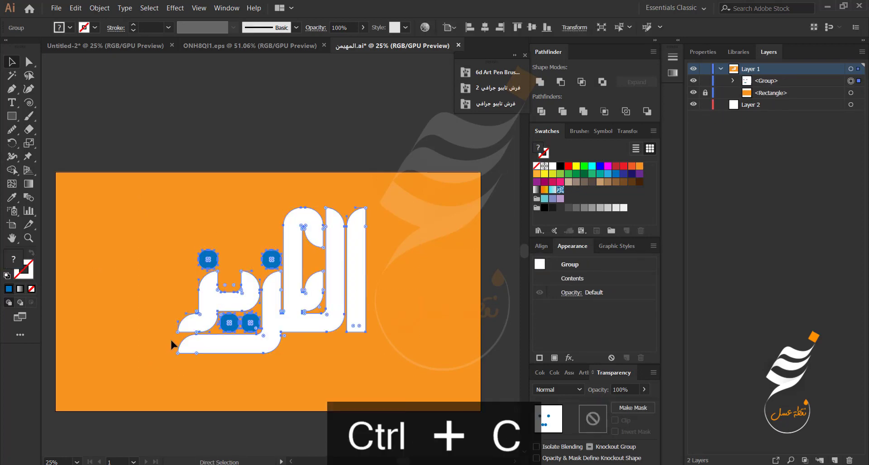
pyautogui.hotkey('ctrl', 'f')
pyautogui.click(851, 93)
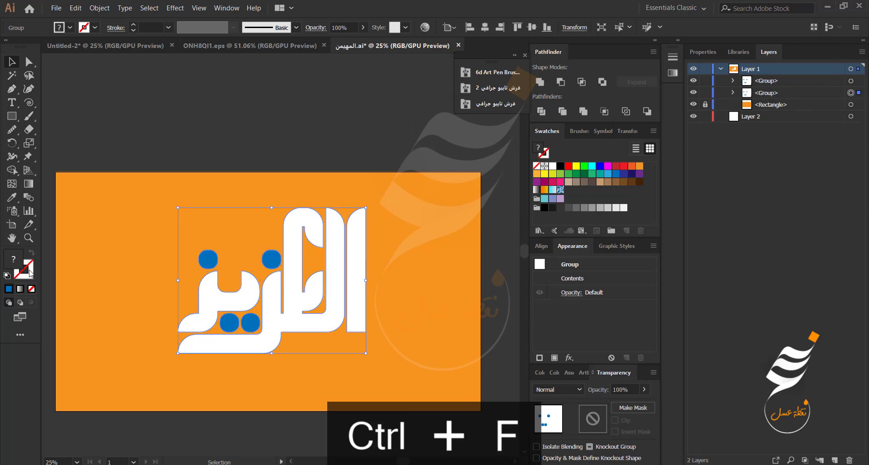
# Give the lower copy of the word a 38 pt dark navy stroke.
pyautogui.click(548, 155)
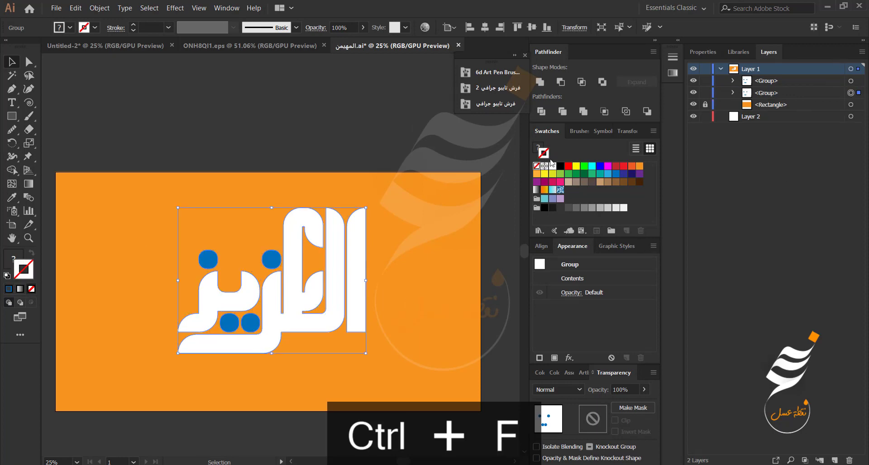
pyautogui.click(616, 166)
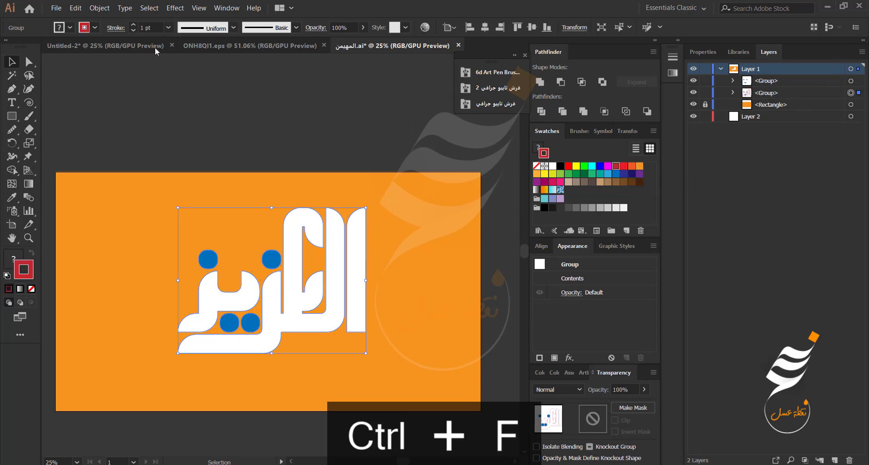
pyautogui.click(134, 24)
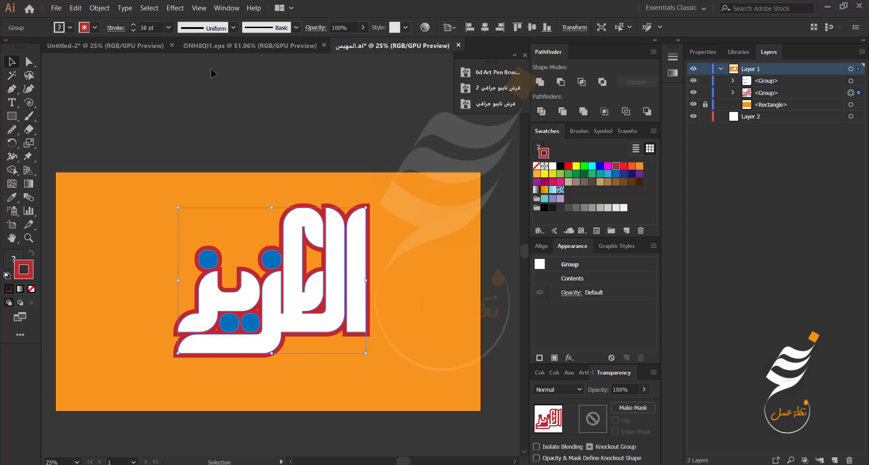
pyautogui.click(632, 166)
pyautogui.click(631, 174)
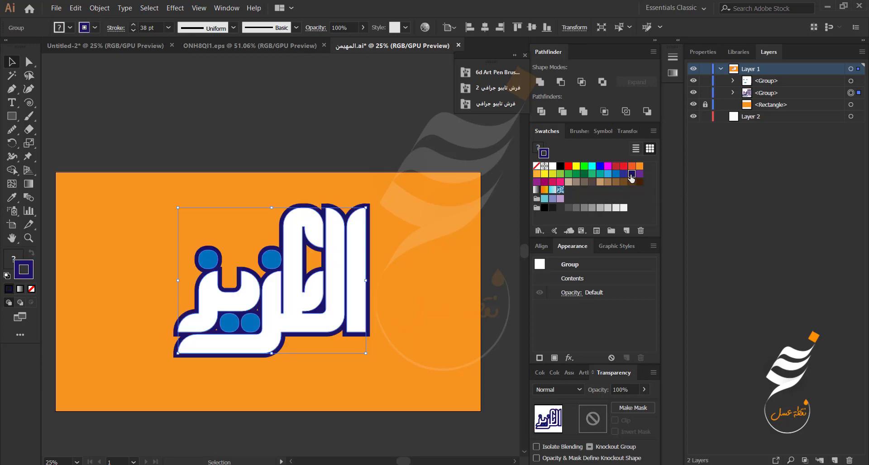
pyautogui.click(268, 131)
# Round the lower-left corner of the rightmost vertical letter to 84.8 px in both the white word and its outlined copy.
pyautogui.press('a')
pyautogui.click(357, 310)
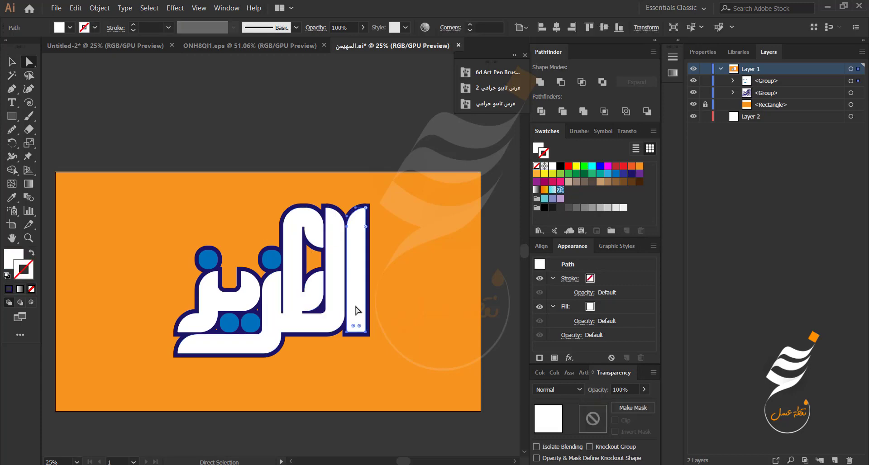
pyautogui.scroll(2, 358, 328)
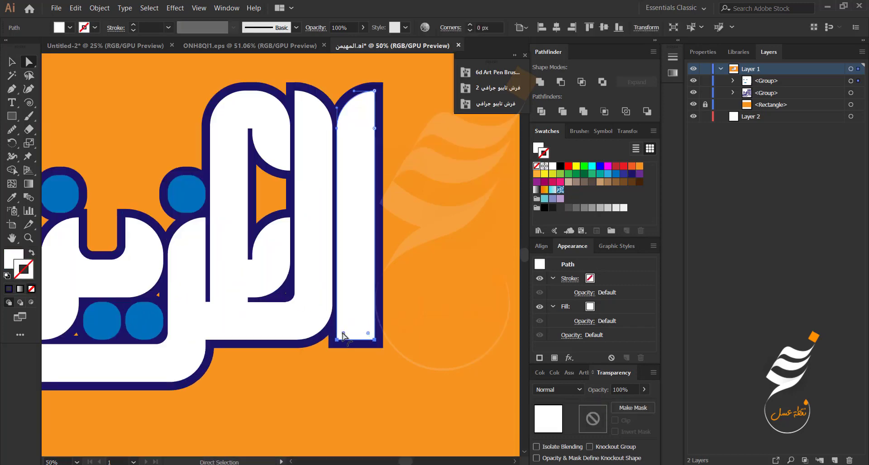
pyautogui.moveTo(343, 335); pyautogui.dragTo(493, 213)
pyautogui.scroll(2, 344, 340)
pyautogui.click(344, 342)
pyautogui.click(343, 342)
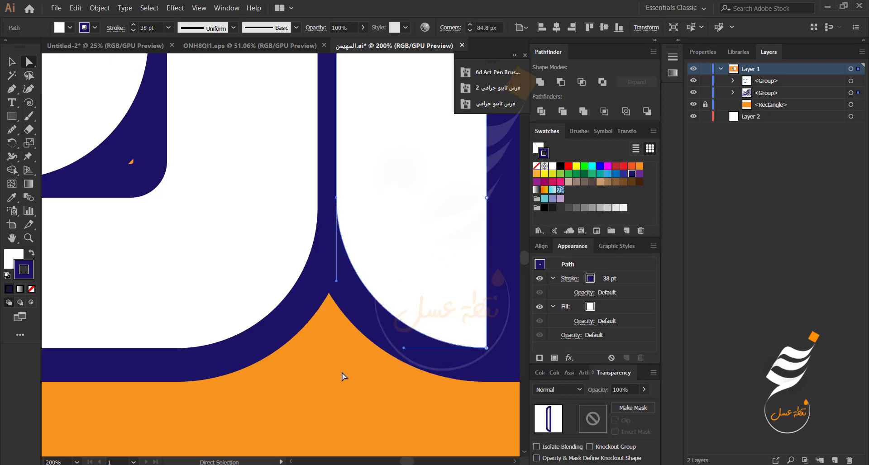
pyautogui.click(343, 376)
# Draw a small navy triangle without a stroke over the orange gap left of the two lower dots.
pyautogui.scroll(-5, 345, 376)
pyautogui.scroll(2, 330, 383)
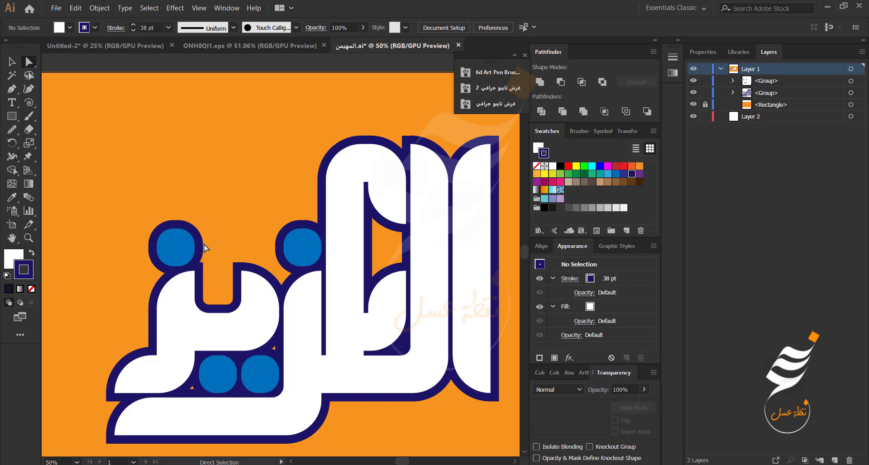
pyautogui.click(32, 252)
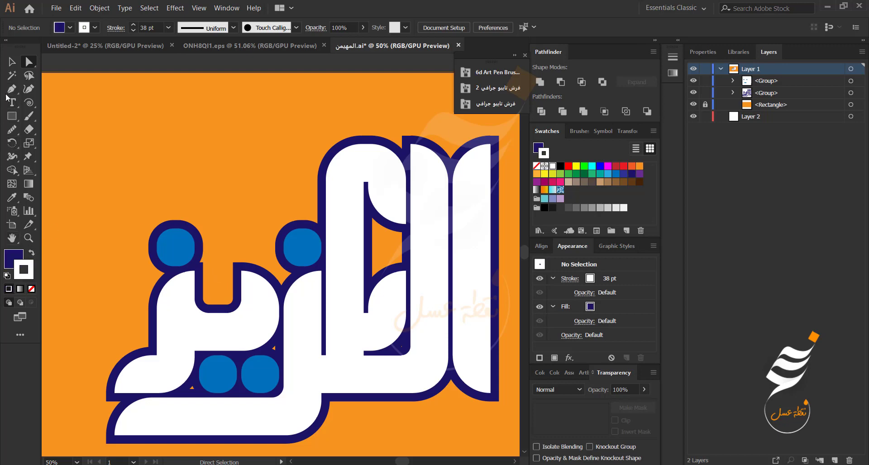
pyautogui.press('p')
pyautogui.click(192, 381)
pyautogui.click(180, 391)
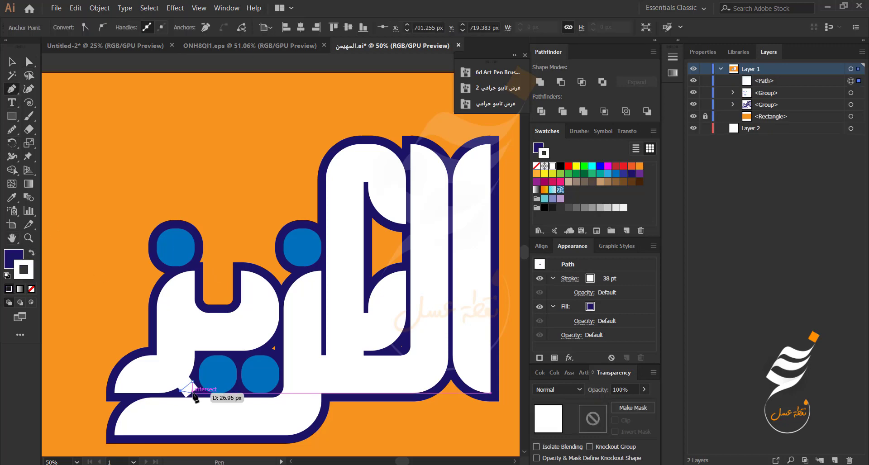
pyautogui.click(200, 393)
pyautogui.click(192, 381)
pyautogui.click(31, 289)
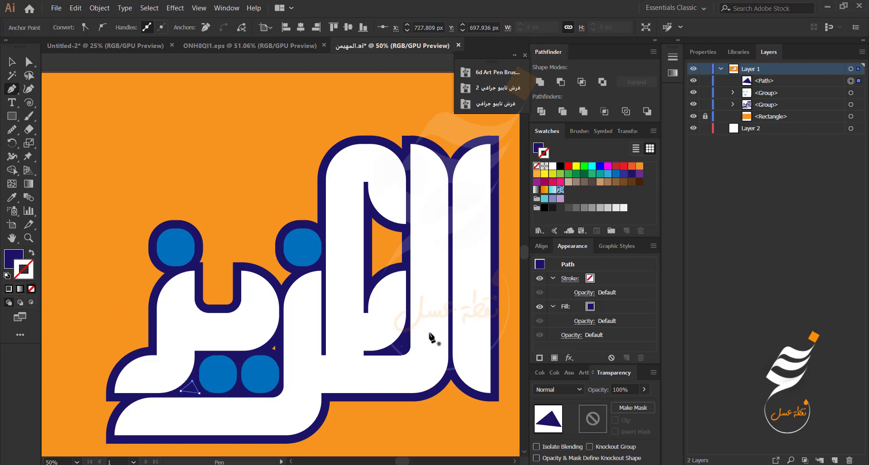
# Cover the tiny orange gap at the lower right of the tall letter's inner opening with a small navy triangle.
pyautogui.scroll(2, 405, 352)
pyautogui.click(403, 336)
pyautogui.click(384, 347)
pyautogui.click(403, 355)
pyautogui.click(403, 336)
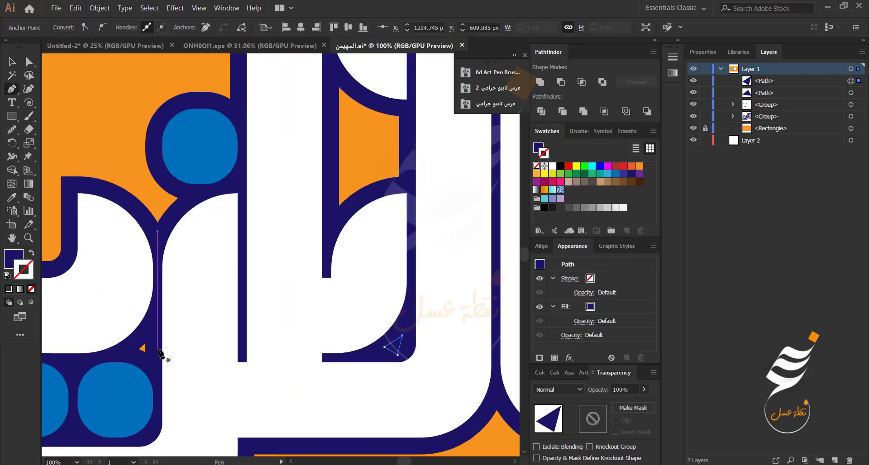
# Draw a small navy triangle over the orange gap above the right one of the two lower dots.
pyautogui.click(147, 331)
pyautogui.click(131, 352)
pyautogui.click(157, 355)
pyautogui.click(147, 331)
# Fill the orange opening inside the tall looped letter with a four-sided navy shape, and deselect it.
pyautogui.scroll(-4, 157, 357)
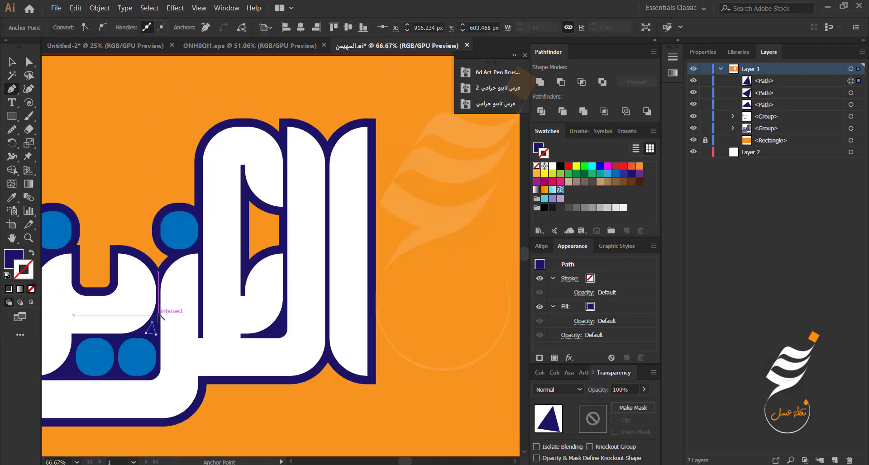
pyautogui.scroll(4, 297, 258)
pyautogui.click(292, 243)
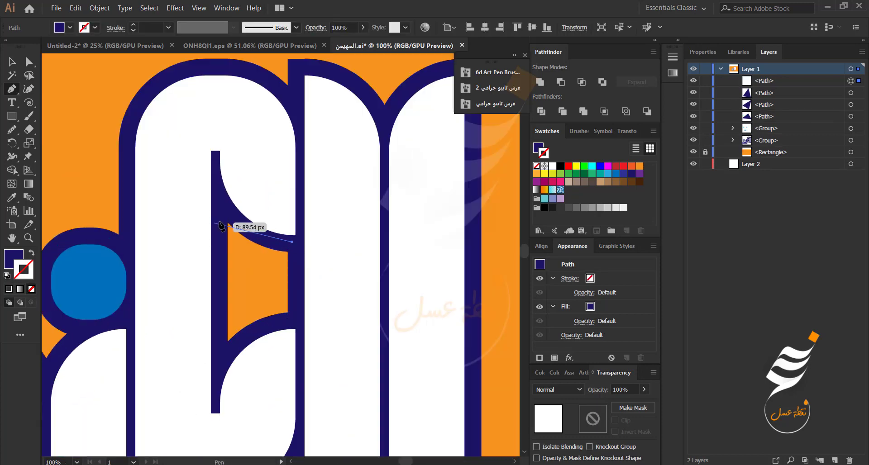
pyautogui.click(225, 214)
pyautogui.click(226, 355)
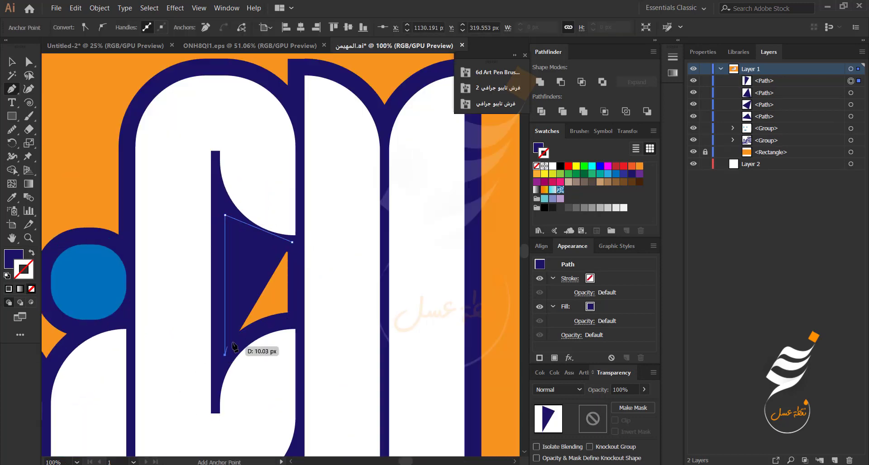
pyautogui.moveTo(299, 258); pyautogui.dragTo(295, 244)
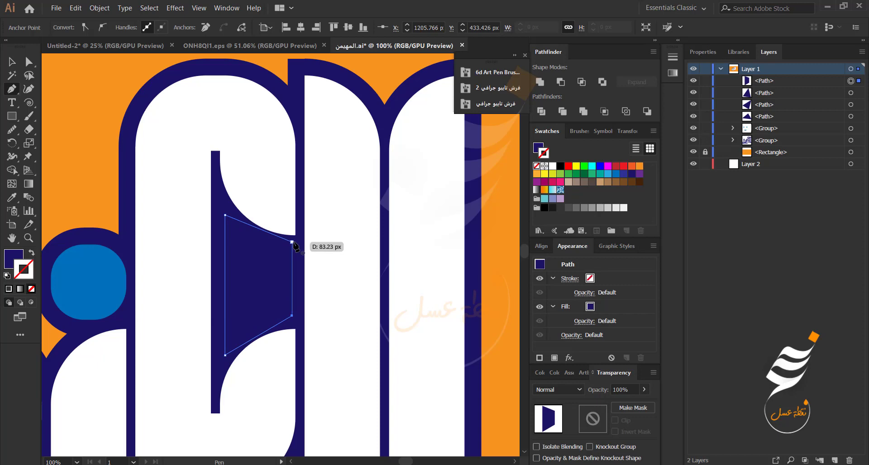
pyautogui.scroll(-3, 218, 260)
pyautogui.click(9, 61)
pyautogui.click(83, 183)
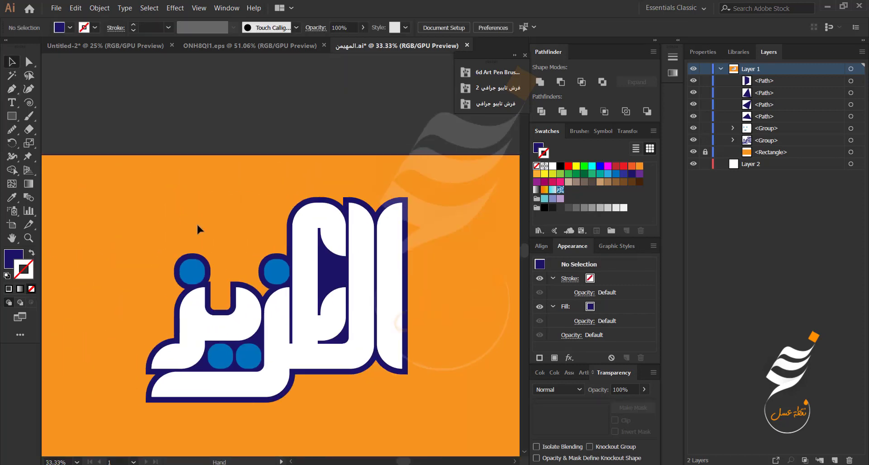
# Draw a closed navy polygon filling the orange area between the two upper dots, including the U-shaped notch and the gap beside the right dot.
pyautogui.scroll(2, 196, 223)
pyautogui.click(12, 89)
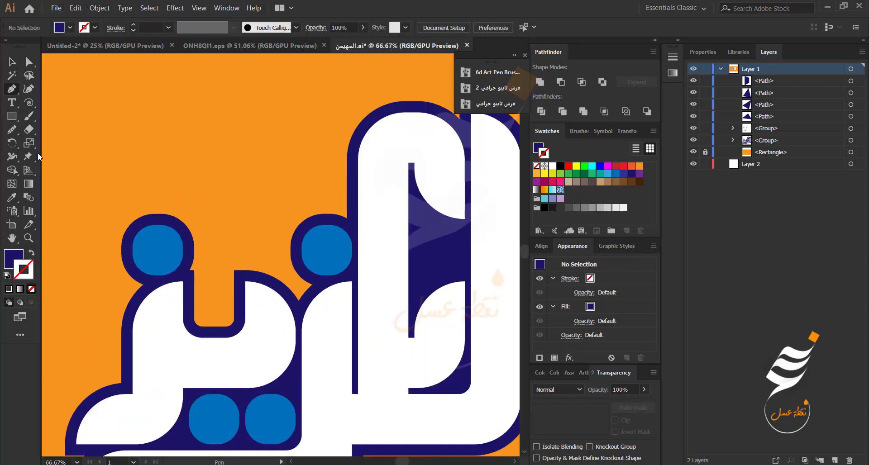
pyautogui.scroll(3, 218, 332)
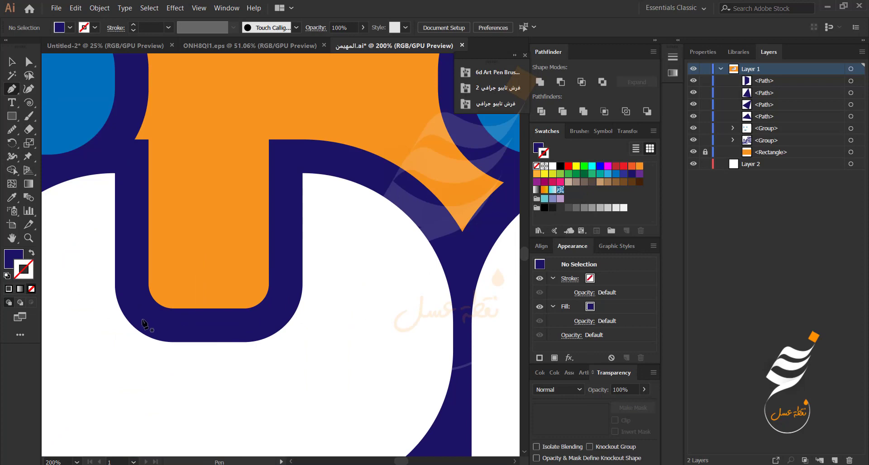
pyautogui.click(135, 310)
pyautogui.scroll(-1, 134, 311)
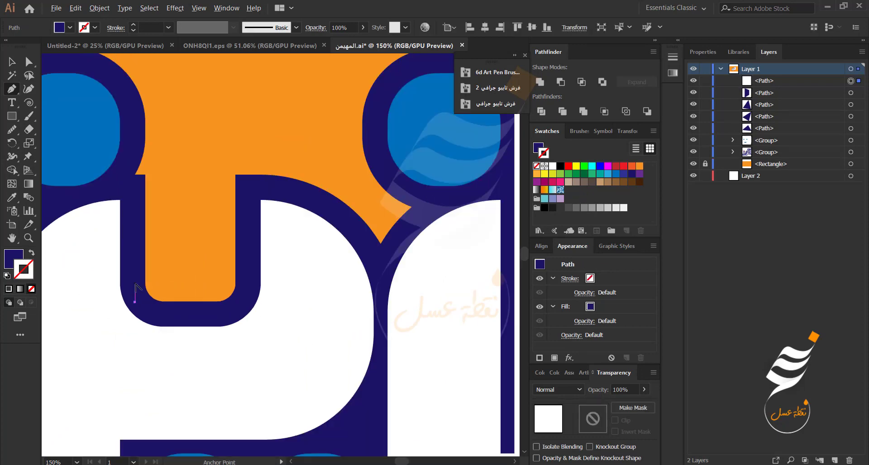
pyautogui.click(131, 88)
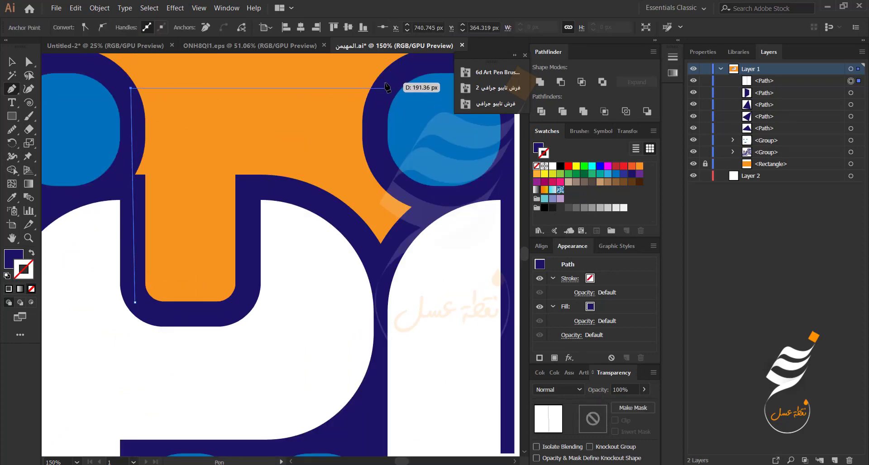
pyautogui.click(385, 88)
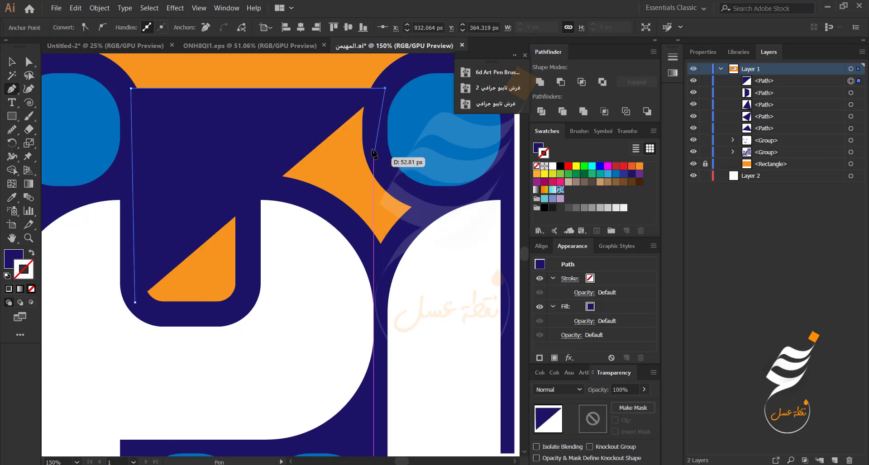
pyautogui.click(374, 149)
pyautogui.click(417, 199)
pyautogui.click(388, 253)
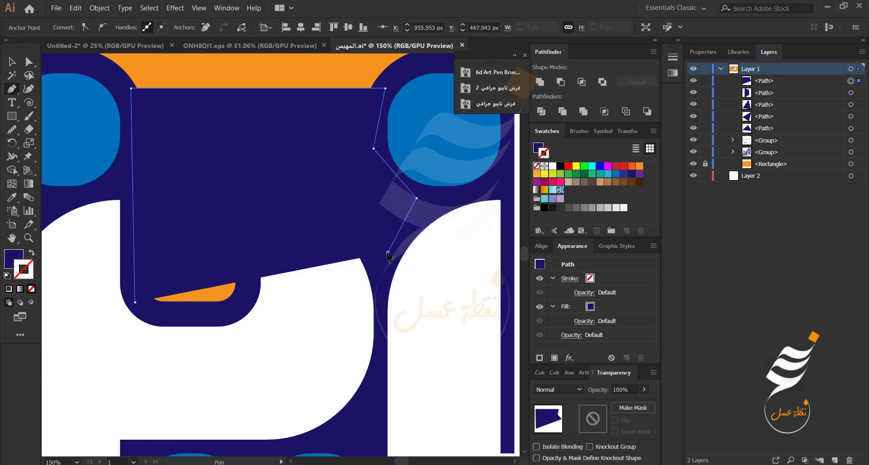
pyautogui.click(345, 223)
pyautogui.click(327, 204)
pyautogui.click(306, 191)
pyautogui.click(274, 189)
pyautogui.click(249, 189)
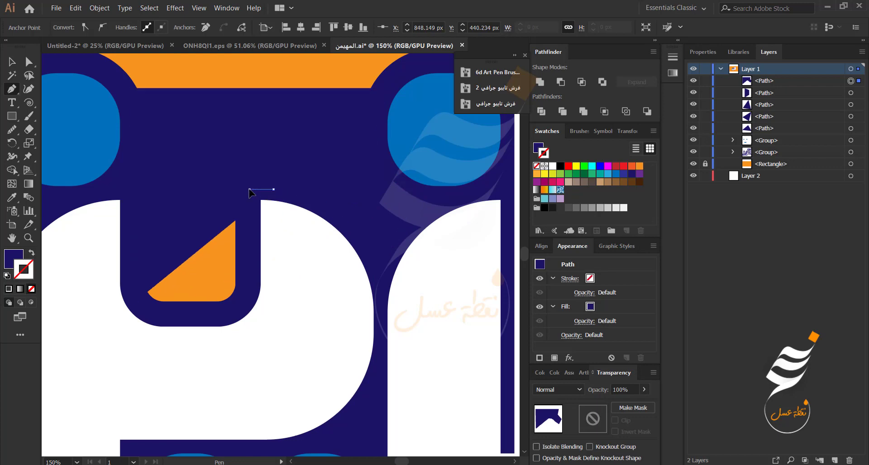
pyautogui.click(246, 297)
pyautogui.click(230, 311)
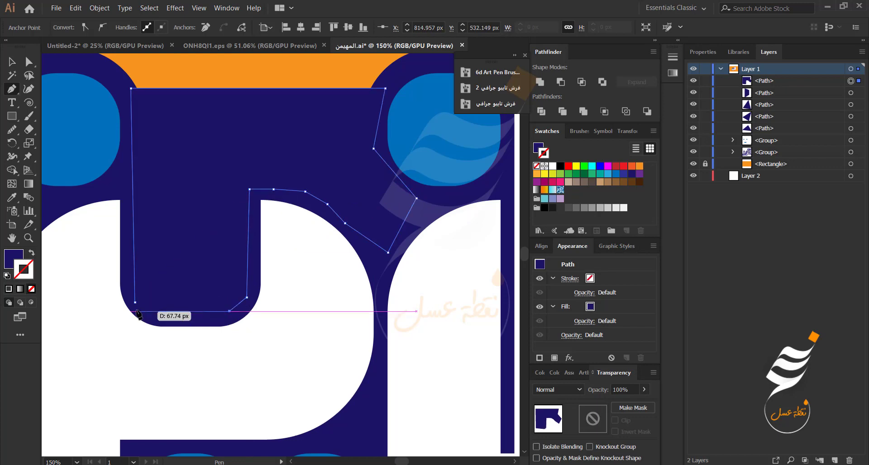
pyautogui.click(135, 302)
pyautogui.scroll(-3, 152, 281)
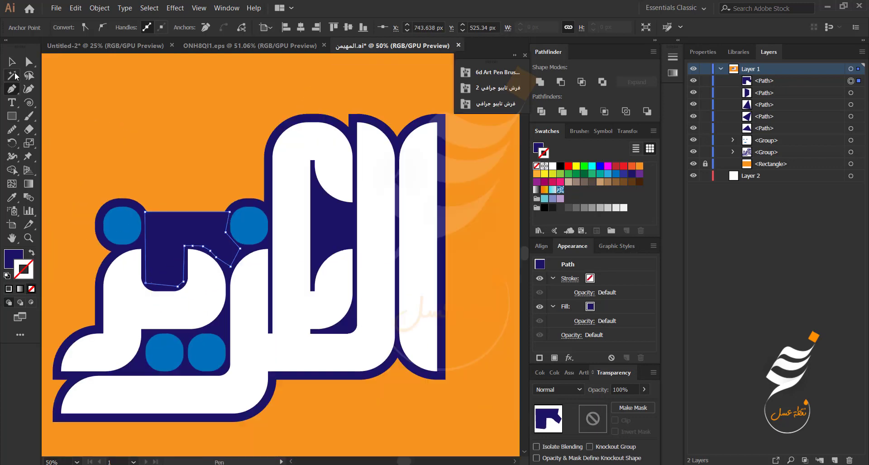
pyautogui.click(11, 62)
pyautogui.click(72, 103)
# Draw a thin horizontal navy rectangle in the empty orange area above and left of the word.
pyautogui.moveTo(155, 149); pyautogui.dragTo(221, 143)
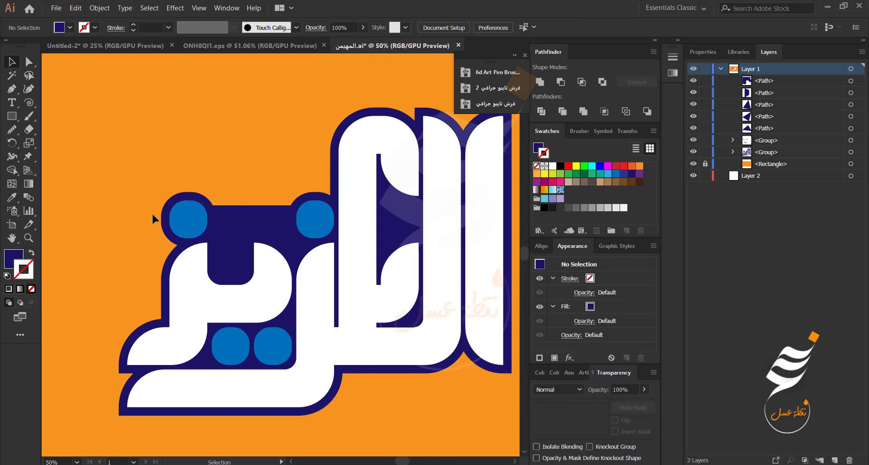
pyautogui.click(12, 116)
pyautogui.moveTo(87, 104); pyautogui.dragTo(170, 115)
pyautogui.scroll(1, 113, 120)
pyautogui.scroll(3, 135, 176)
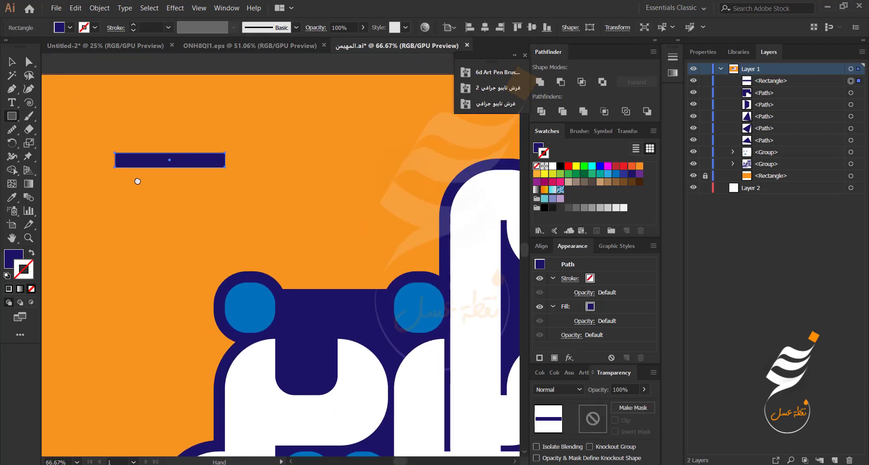
pyautogui.click(12, 62)
pyautogui.click(156, 181)
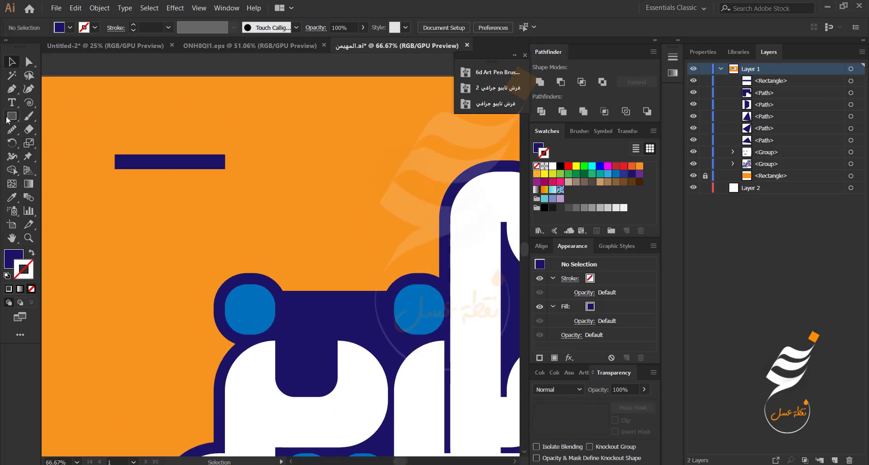
# Draw a vertical navy bar on the horizontal bar's left end, duplicate it to the middle and right end, and select all four bars.
pyautogui.press('m')
pyautogui.scroll(1, 156, 181)
pyautogui.moveTo(95, 163); pyautogui.dragTo(124, 90)
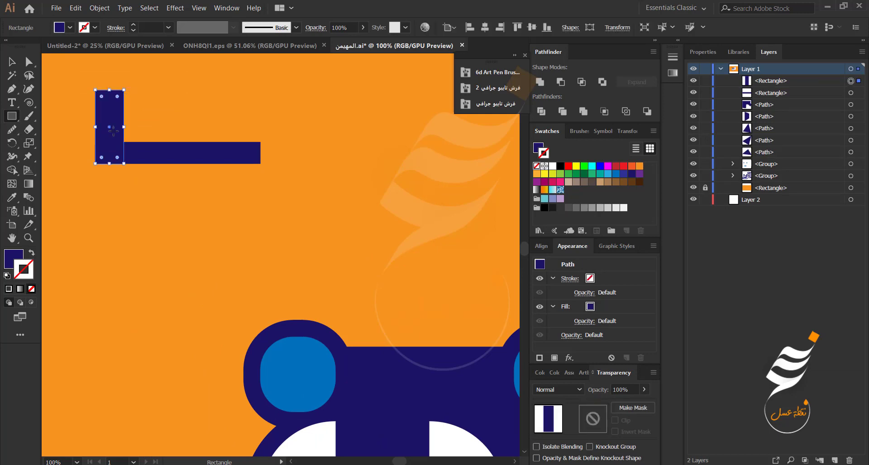
pyautogui.press('v')
pyautogui.moveTo(110, 128); pyautogui.dragTo(279, 115)
pyautogui.click(155, 188)
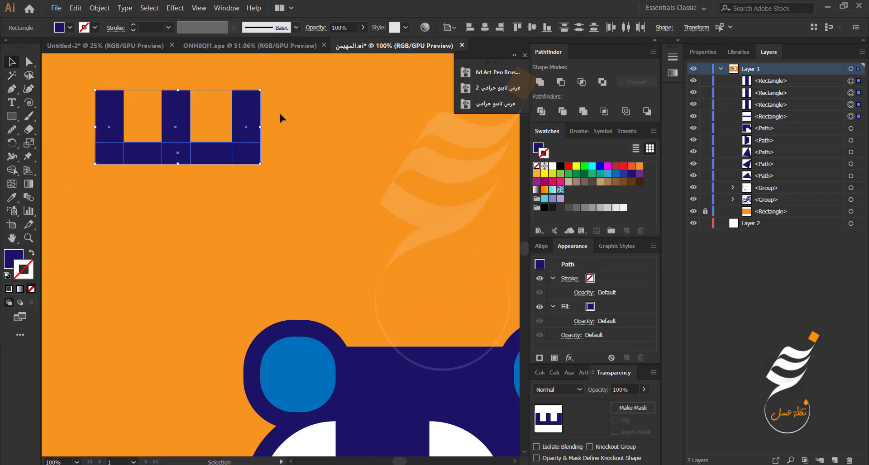
# Unite the four bars into one three-pronged mark, fill it with the white sampled from the lettering, and deselect it.
pyautogui.click(540, 82)
pyautogui.hotkey('ctrl', '-')
pyautogui.press('i')
pyautogui.click(230, 394)
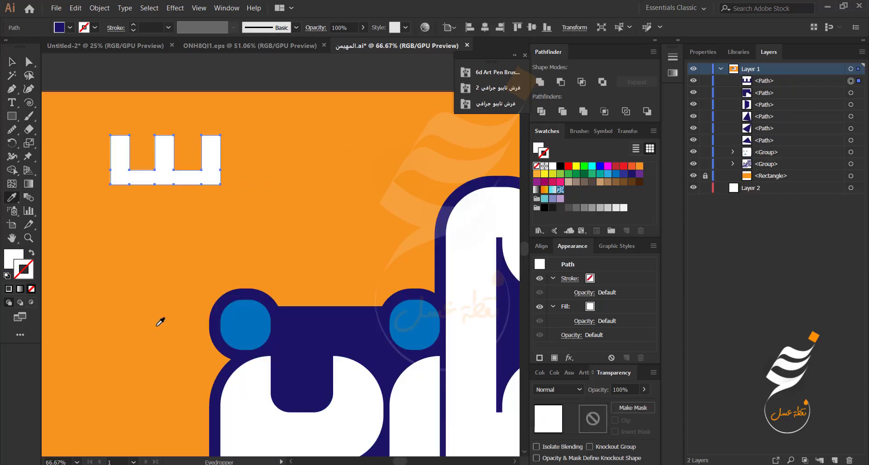
pyautogui.press('v')
pyautogui.click(129, 216)
# Scale down the white three-pronged mark and place it in the navy area between the two upper blue dots.
pyautogui.scroll(2, 153, 199)
pyautogui.moveTo(153, 200); pyautogui.dragTo(194, 243)
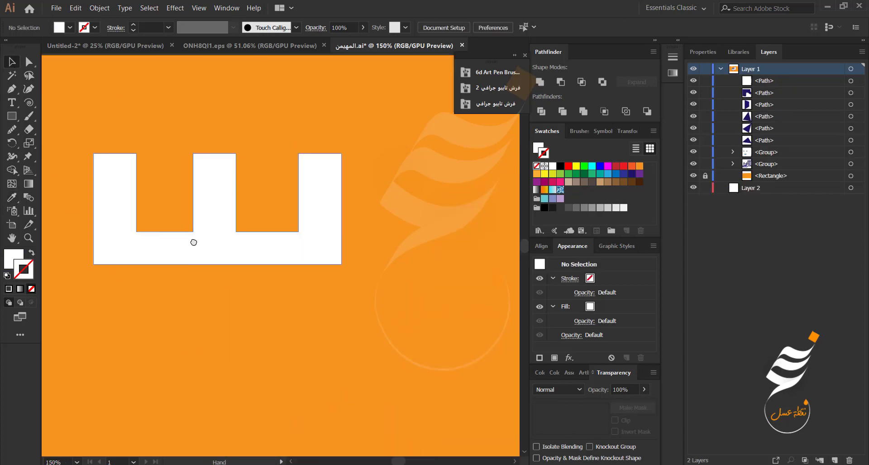
pyautogui.scroll(-2, 298, 233)
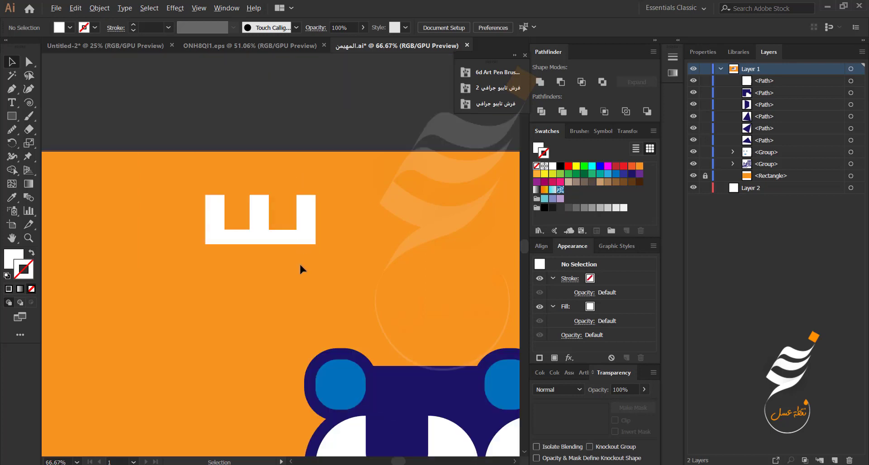
pyautogui.click(304, 233)
pyautogui.moveTo(315, 244); pyautogui.dragTo(455, 403)
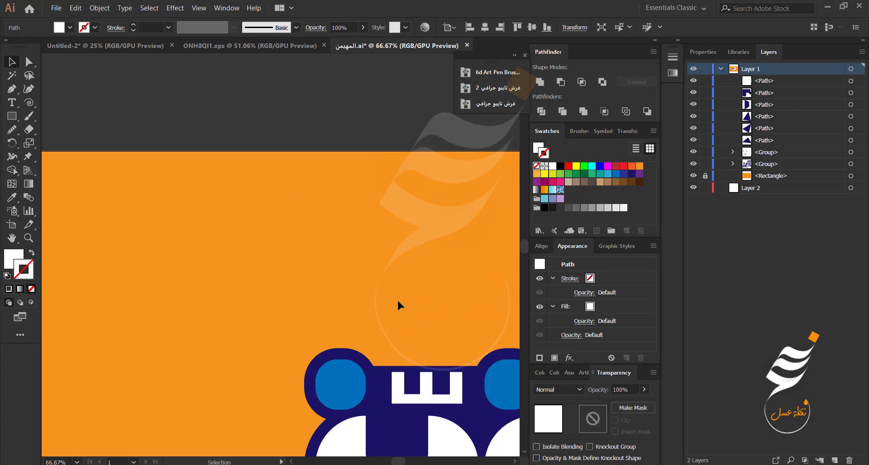
pyautogui.click(398, 298)
# Give the strokes of all the artwork round corner joins so the navy outline's sharp corners are rounded, and deselect.
pyautogui.scroll(-3, 398, 299)
pyautogui.moveTo(392, 308); pyautogui.dragTo(257, 270)
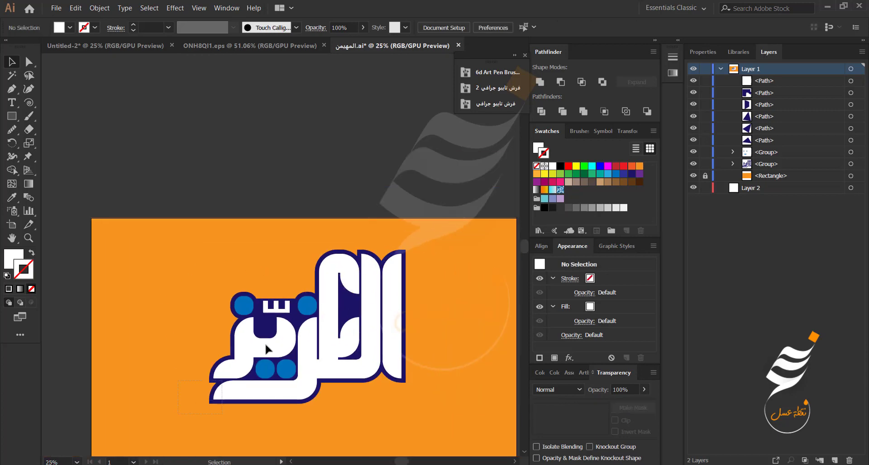
pyautogui.hotkey('ctrl', 'a')
pyautogui.click(116, 29)
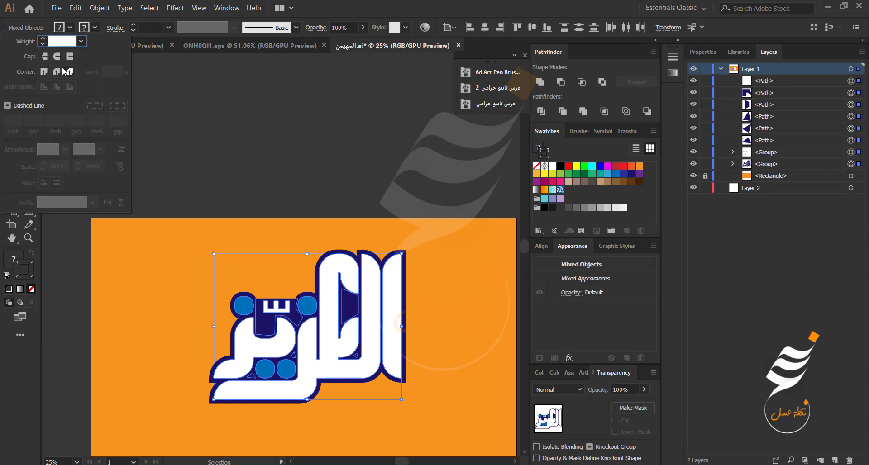
pyautogui.press('Escape')
pyautogui.click(175, 410)
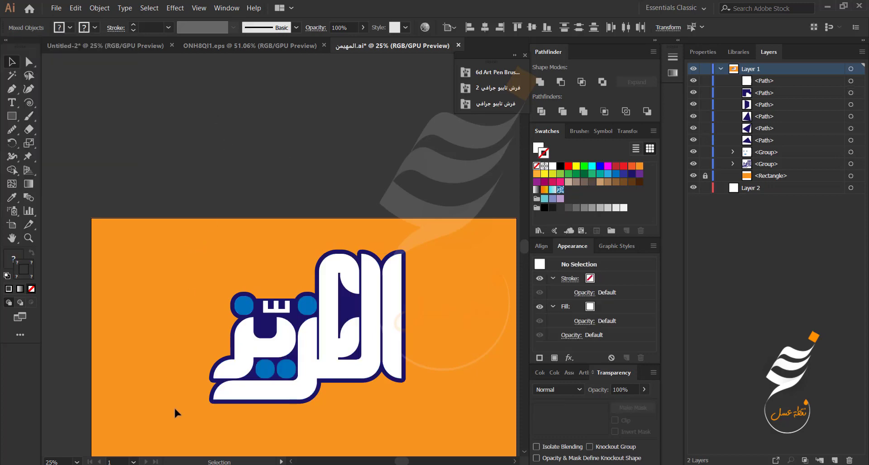
# Group the lettering, dots, navy shapes and small mark into one object, leaving out the locked orange background.
pyautogui.hotkey('ctrl', 'a')
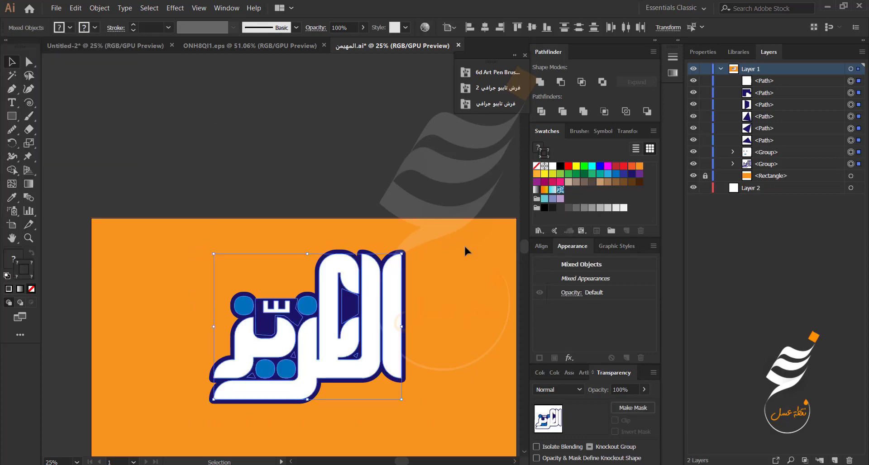
pyautogui.click(570, 359)
pyautogui.press('Escape')
pyautogui.press('a')
pyautogui.click(170, 426)
pyautogui.hotkey('ctrl', 'a')
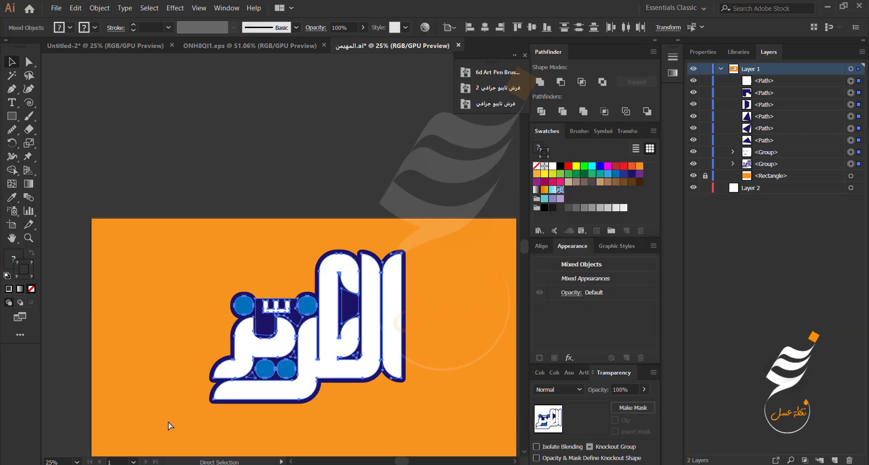
pyautogui.hotkey('ctrl', 'g')
pyautogui.press('v')
# Start an Arc warp effect on the grouped word with a horizontal bend of 22%.
pyautogui.click(569, 358)
pyautogui.moveTo(589, 222)
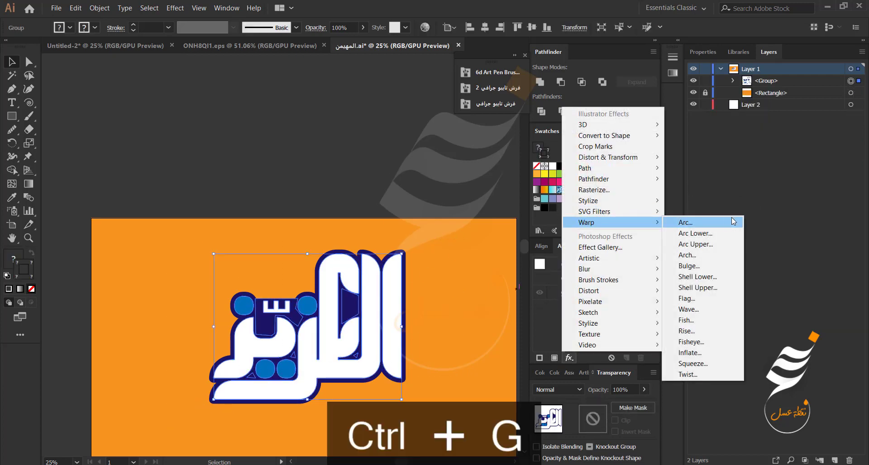
pyautogui.click(728, 225)
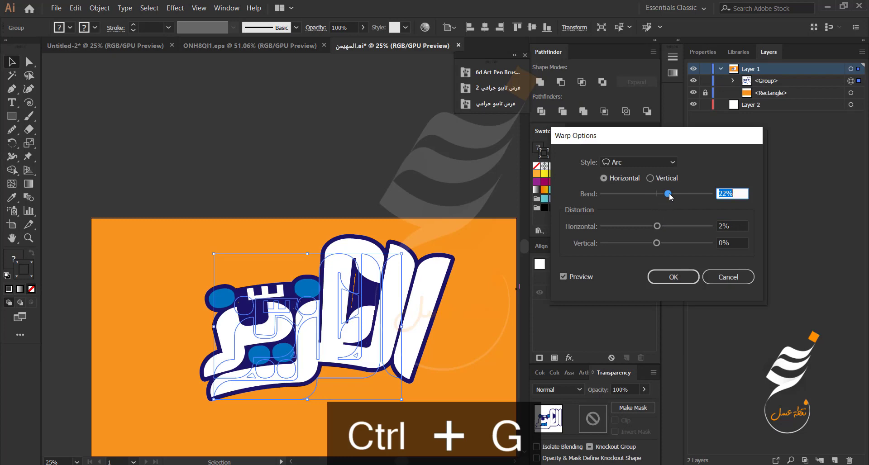
# Try the Arc Upper warp style on the word with a bend of -27%.
pyautogui.click(639, 162)
pyautogui.click(640, 198)
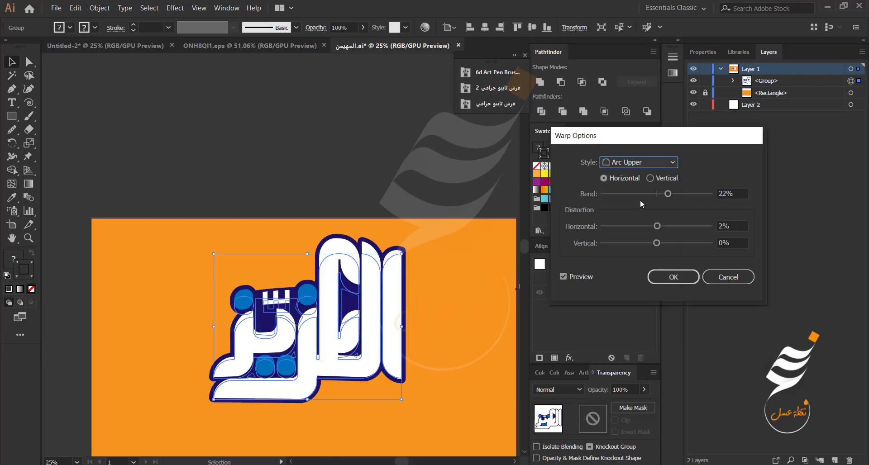
pyautogui.moveTo(668, 193); pyautogui.dragTo(640, 194)
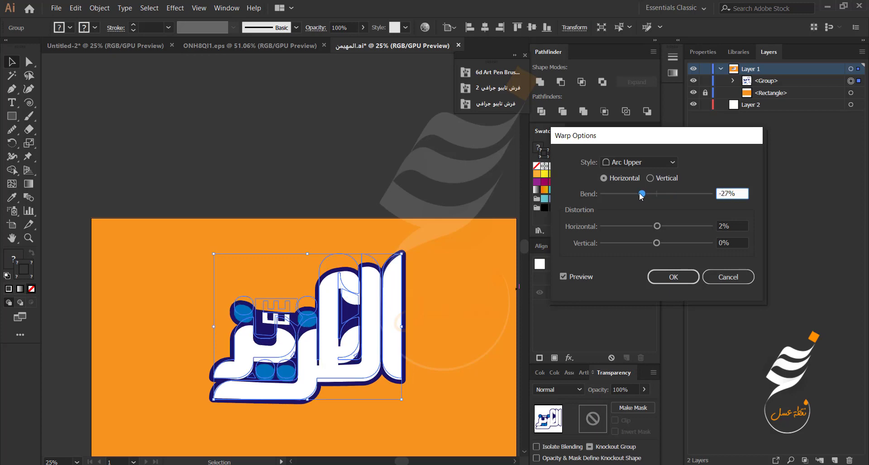
pyautogui.hotkey('ctrl', 'z')
# Try the Arch warp style on the word with a 38% bend, and the Inflate style with the same bend.
pyautogui.click(665, 163)
pyautogui.click(634, 211)
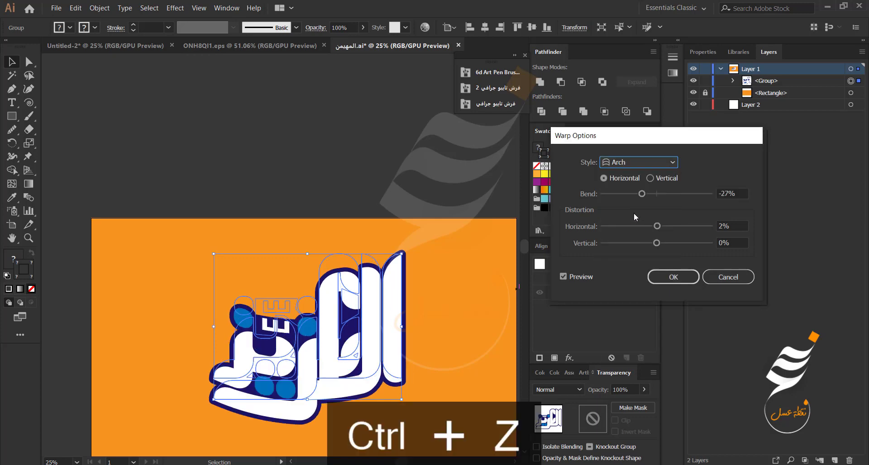
pyautogui.moveTo(643, 193); pyautogui.dragTo(681, 194)
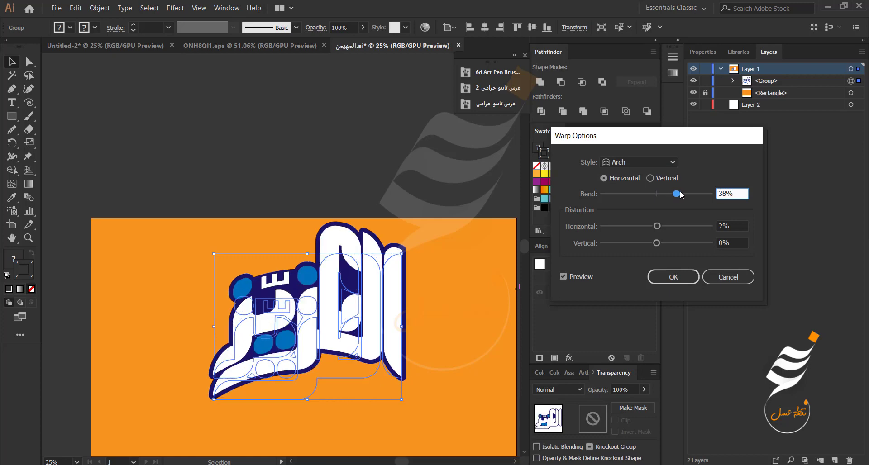
pyautogui.click(672, 163)
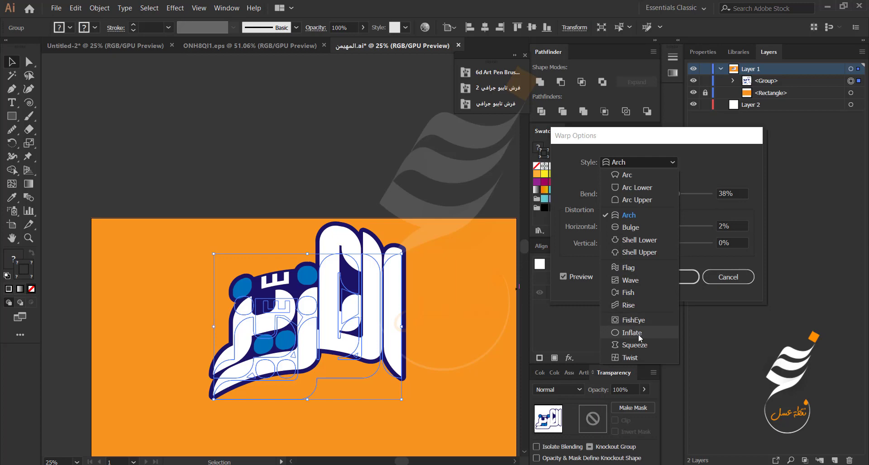
pyautogui.click(632, 333)
# Apply the Squeeze warp style to the word with a horizontal bend of 14%, and deselect it.
pyautogui.click(661, 162)
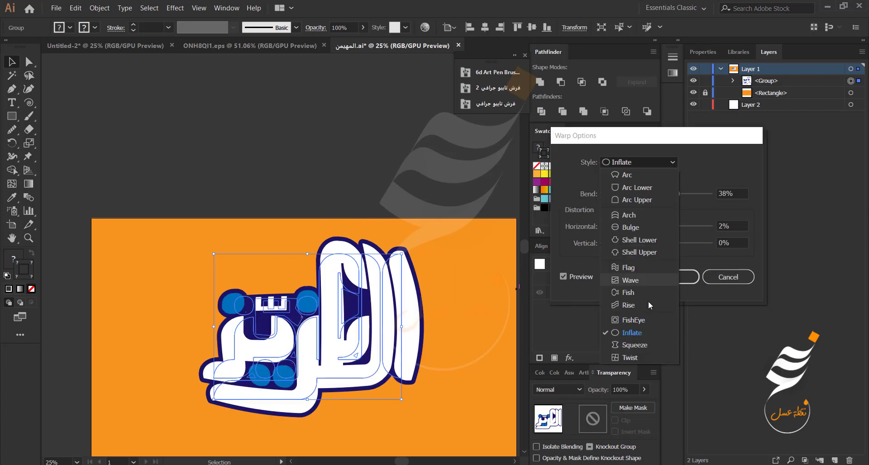
pyautogui.click(635, 346)
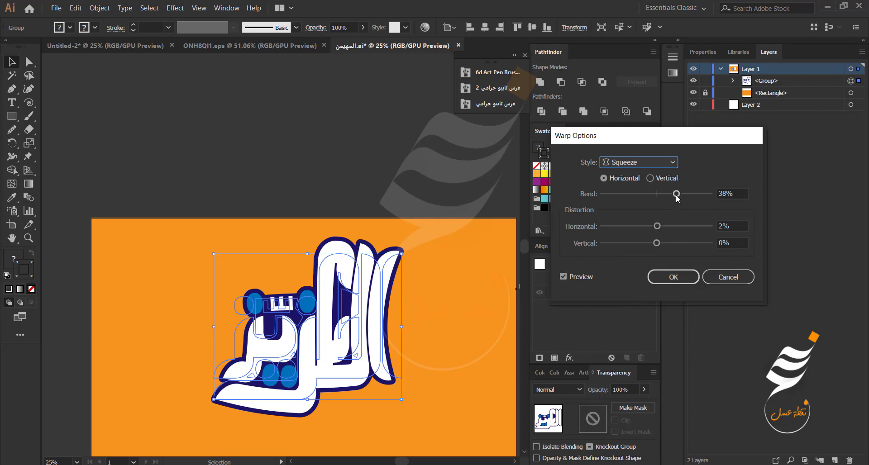
pyautogui.moveTo(677, 196); pyautogui.dragTo(665, 196)
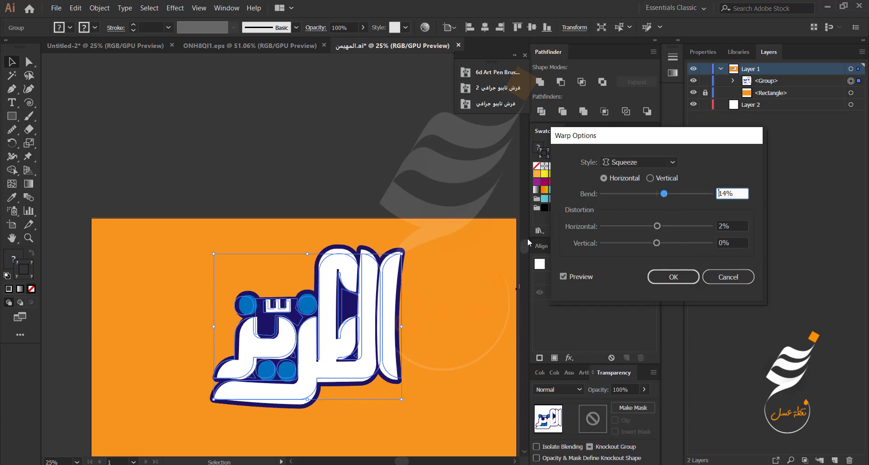
pyautogui.press('Return')
pyautogui.click(479, 231)
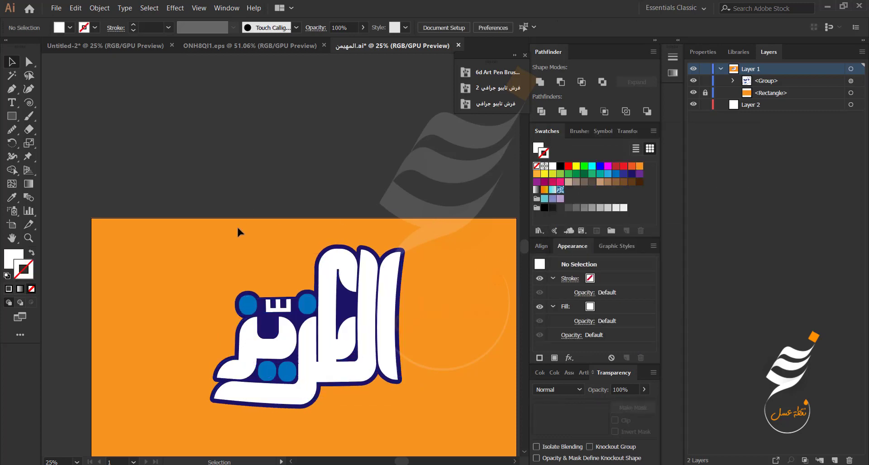
# Round the upper corners of all three prongs of the small white mark with a radius of about 9.6 px, and deselect it.
pyautogui.scroll(-2, 214, 260)
pyautogui.scroll(5, 214, 265)
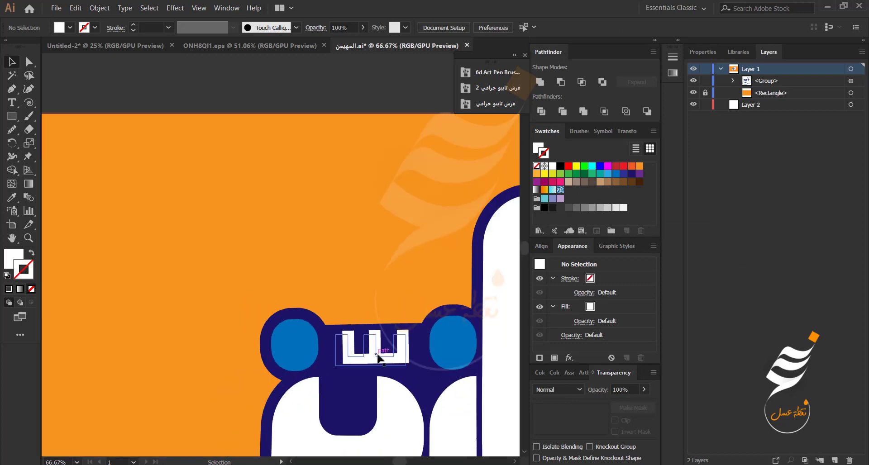
pyautogui.click(376, 358)
pyautogui.click(289, 248)
pyautogui.press('a')
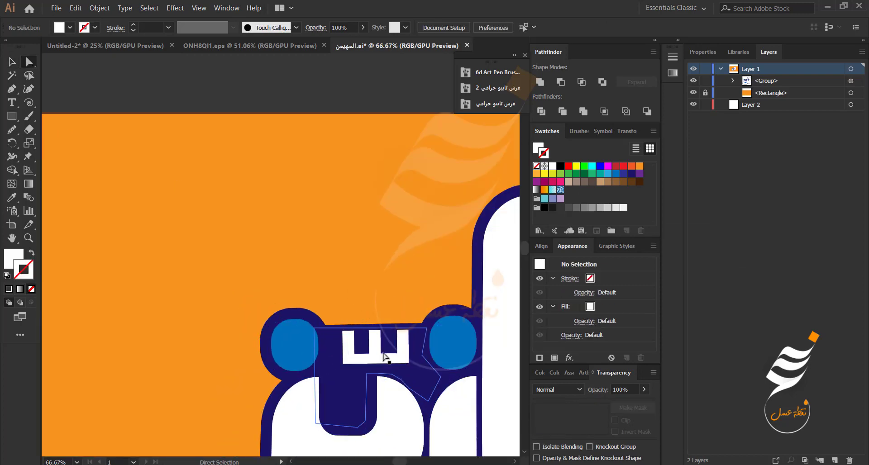
pyautogui.click(375, 360)
pyautogui.scroll(4, 376, 358)
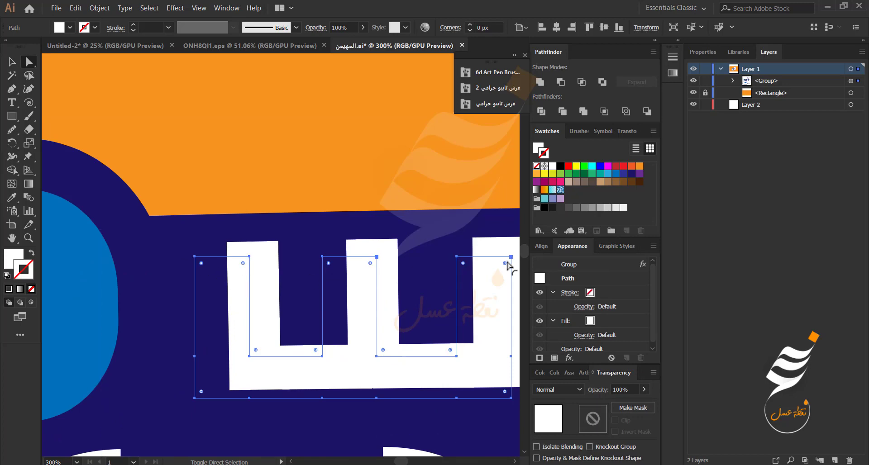
pyautogui.moveTo(508, 267); pyautogui.dragTo(485, 283)
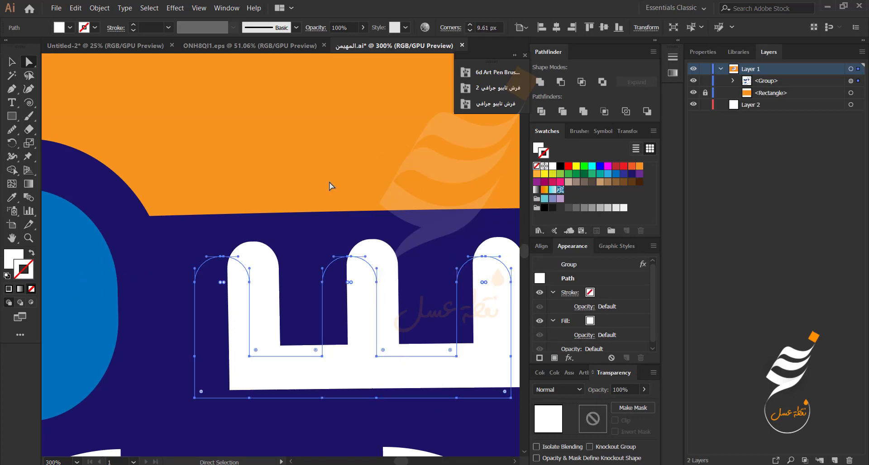
pyautogui.click(330, 188)
# Turn off the warp effect on the grouped word, deselect it, and show the whole artboard.
pyautogui.hotkey('ctrl', '0')
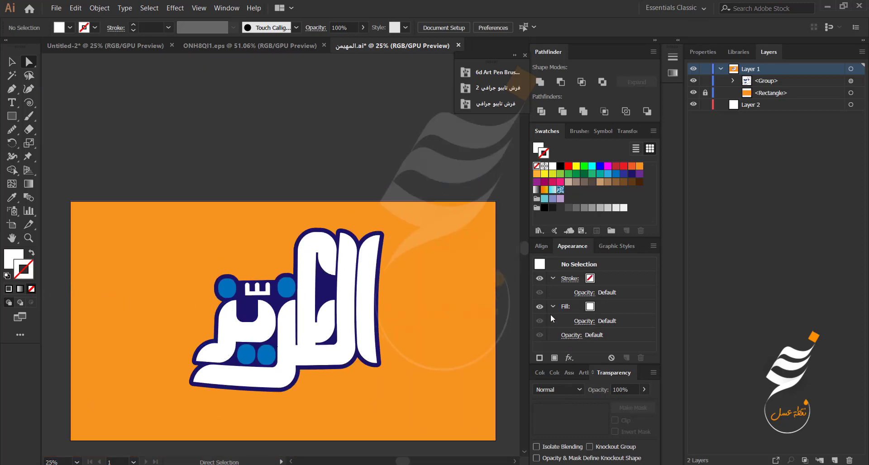
pyautogui.moveTo(184, 392); pyautogui.dragTo(379, 207)
pyautogui.click(324, 156)
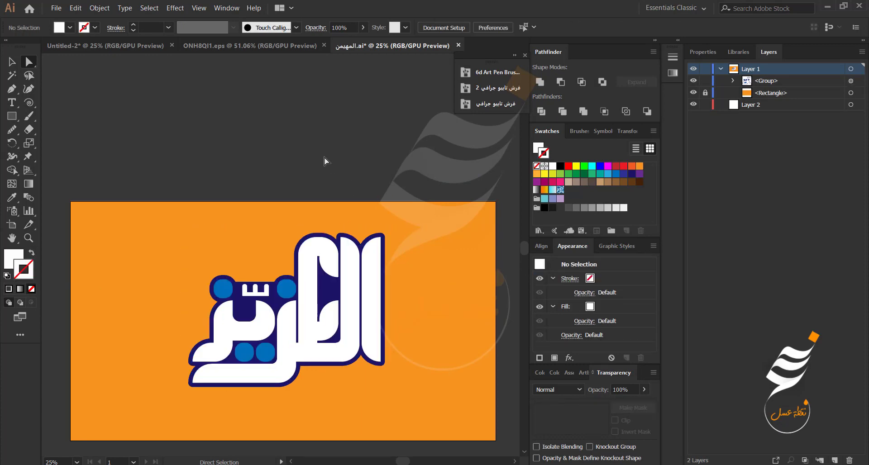
pyautogui.scroll(-1, 197, 157)
pyautogui.moveTo(116, 320); pyautogui.dragTo(130, 328)
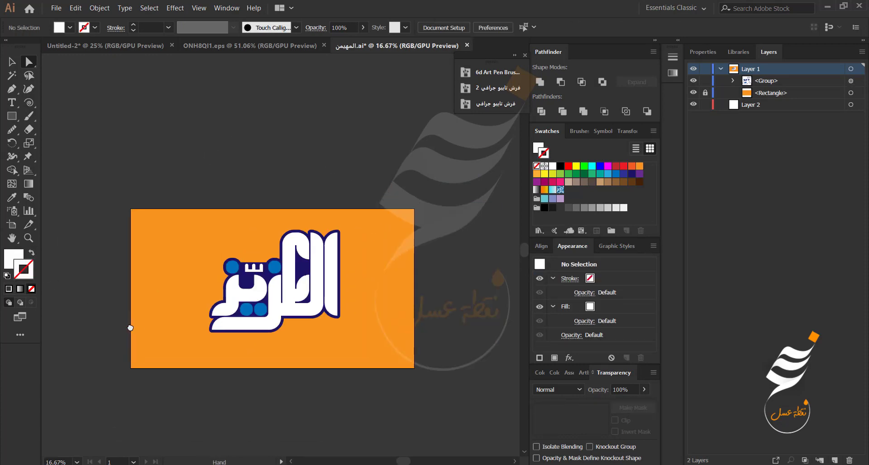